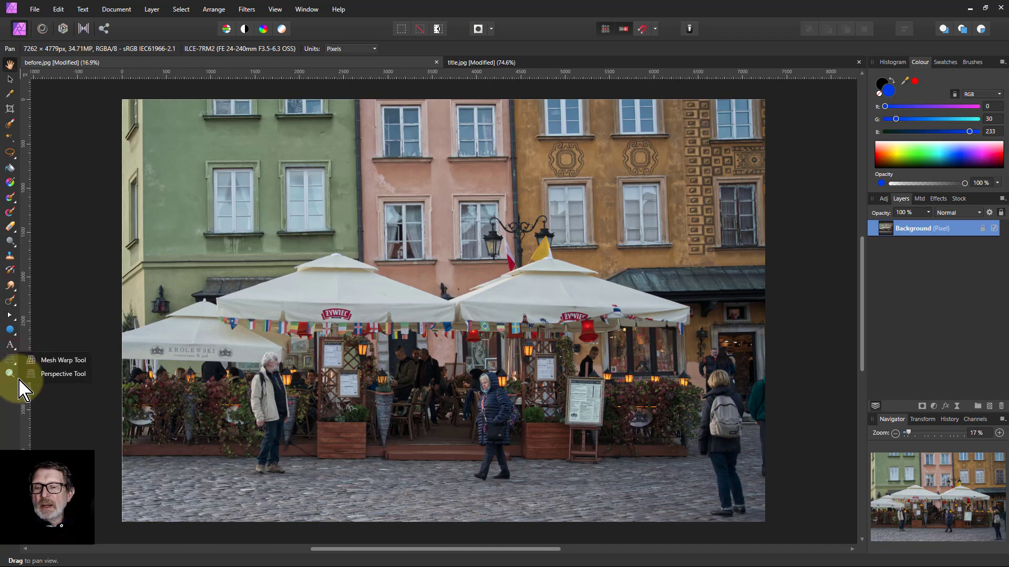
Step: With the Perspective tool active, show the alignment grid over the café photo
{"action": "left_click", "coordinate": [57, 374]}
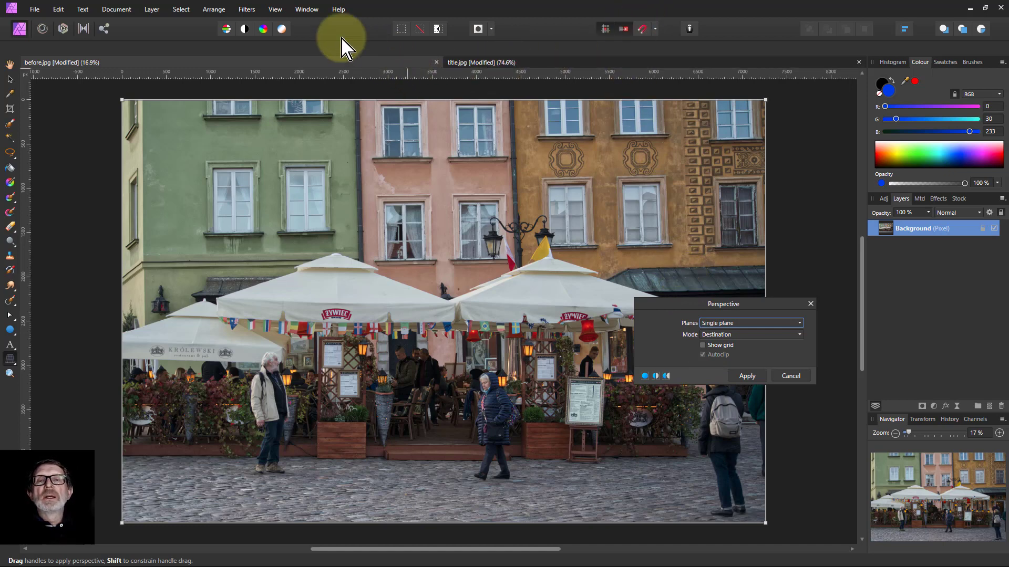
{"action": "left_click", "coordinate": [277, 11]}
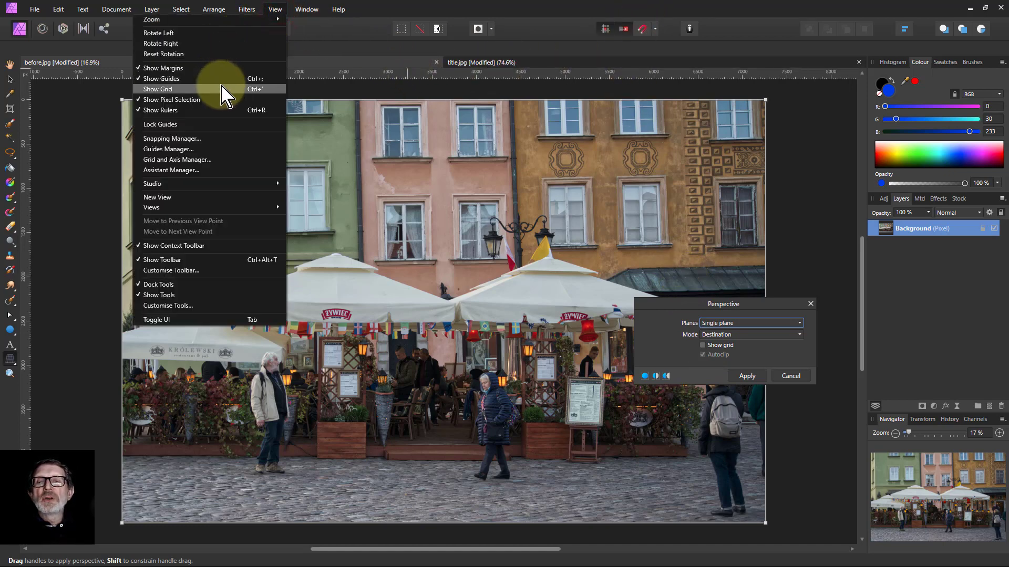
{"action": "left_click", "coordinate": [261, 89]}
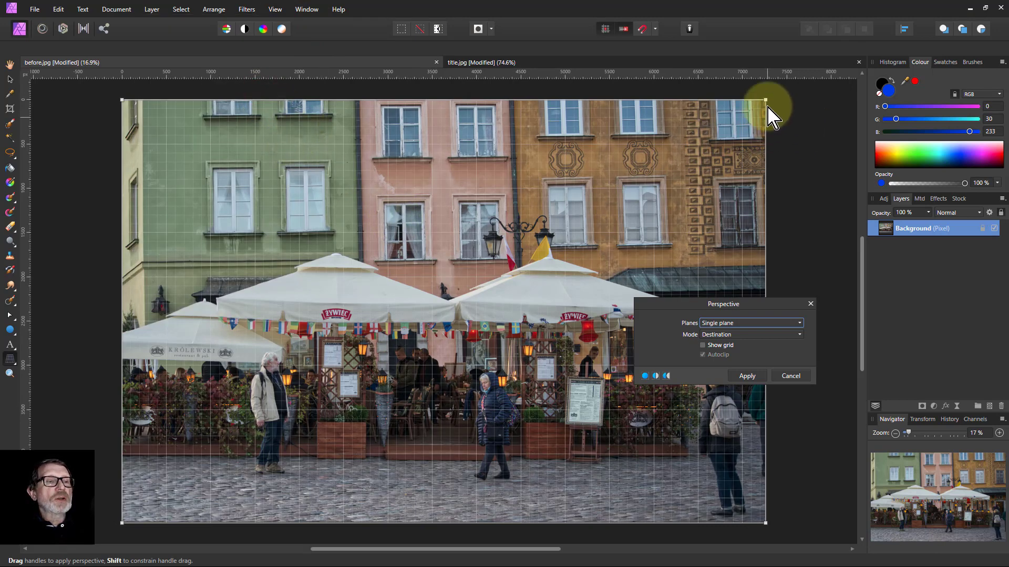
Step: Drag the top-right, bottom-right and bottom-left corners to straighten the facades, then apply
{"action": "left_click_drag", "start_coordinate": [766, 99], "coordinate": [777, 107]}
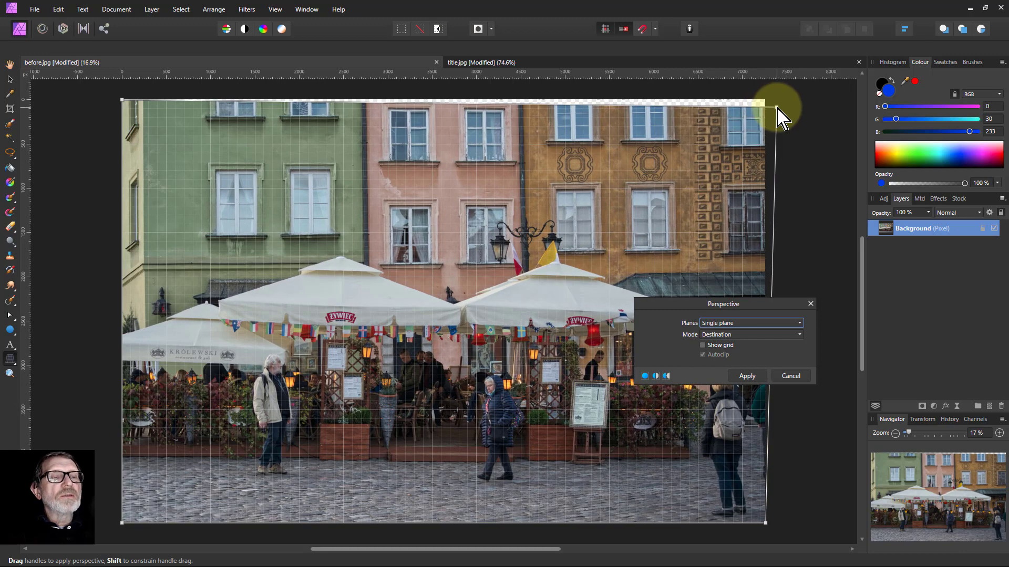
{"action": "left_click_drag", "start_coordinate": [777, 107], "coordinate": [777, 109]}
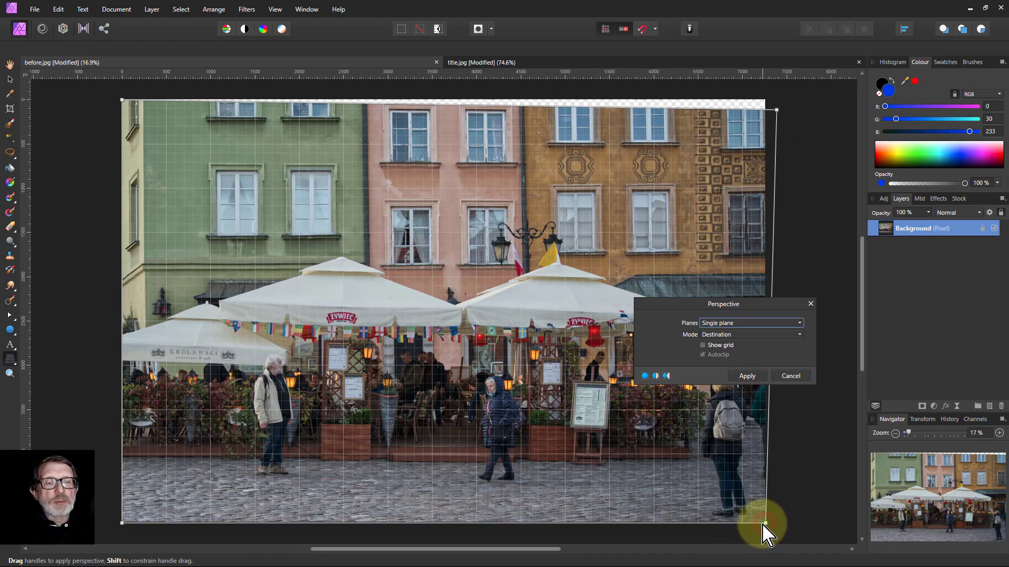
{"action": "left_click_drag", "start_coordinate": [764, 524], "coordinate": [746, 520]}
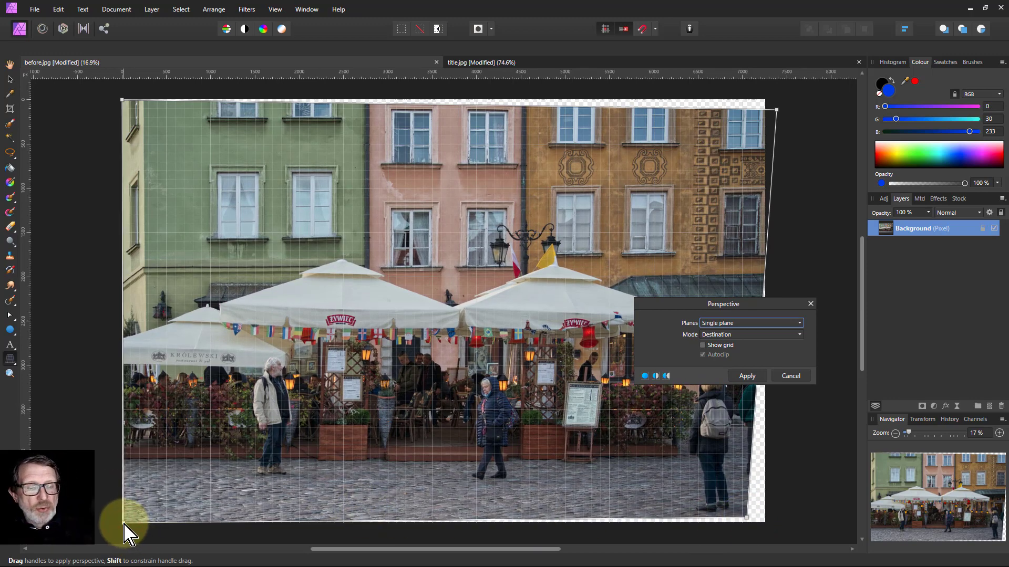
{"action": "left_click_drag", "start_coordinate": [124, 525], "coordinate": [124, 523]}
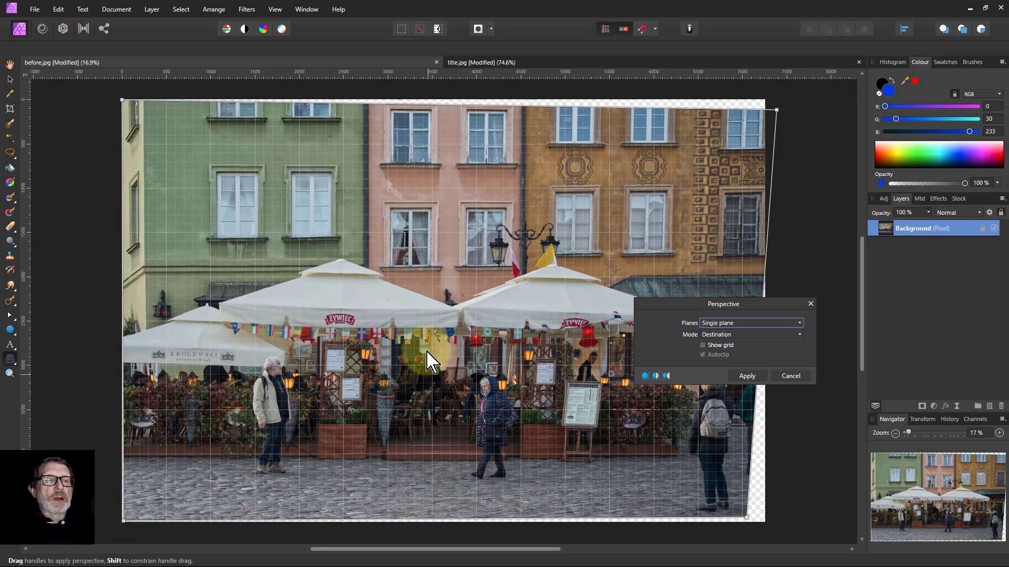
{"action": "left_click", "coordinate": [746, 377]}
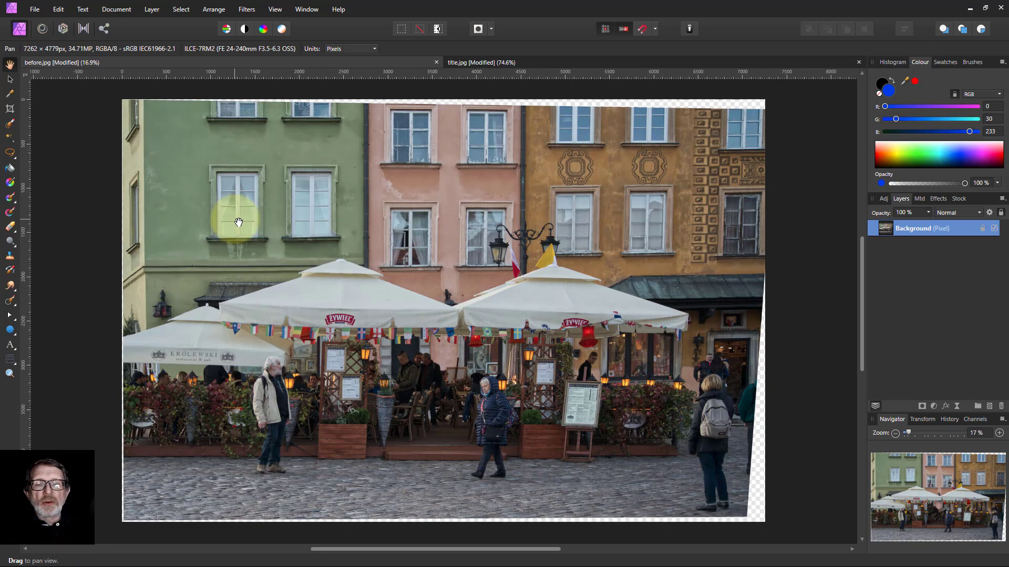
Step: Crop the top, left, right and bottom edges inward to 5567 × 3356 px
{"action": "left_click", "coordinate": [7, 108]}
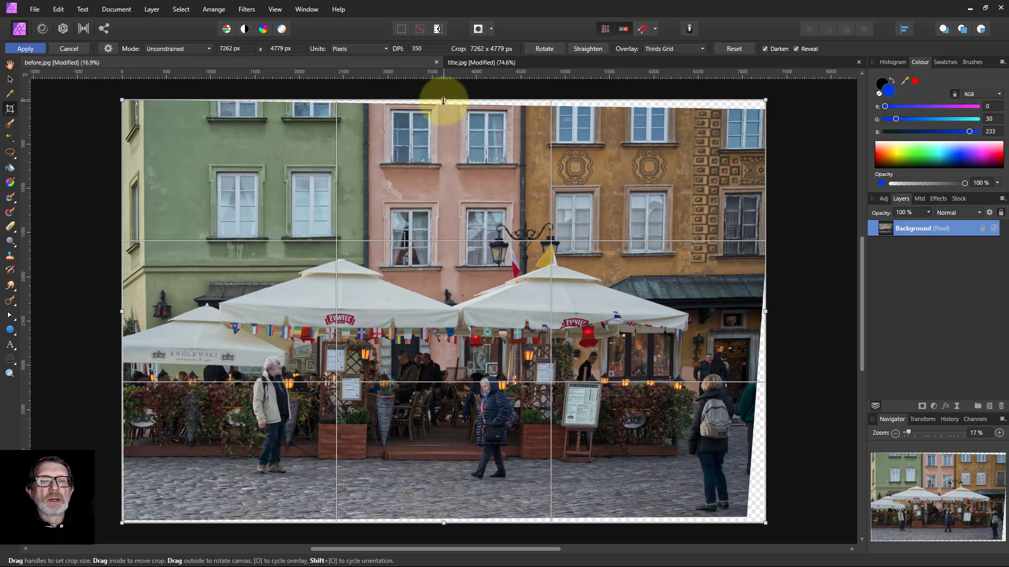
{"action": "left_click_drag", "start_coordinate": [444, 104], "coordinate": [450, 218]}
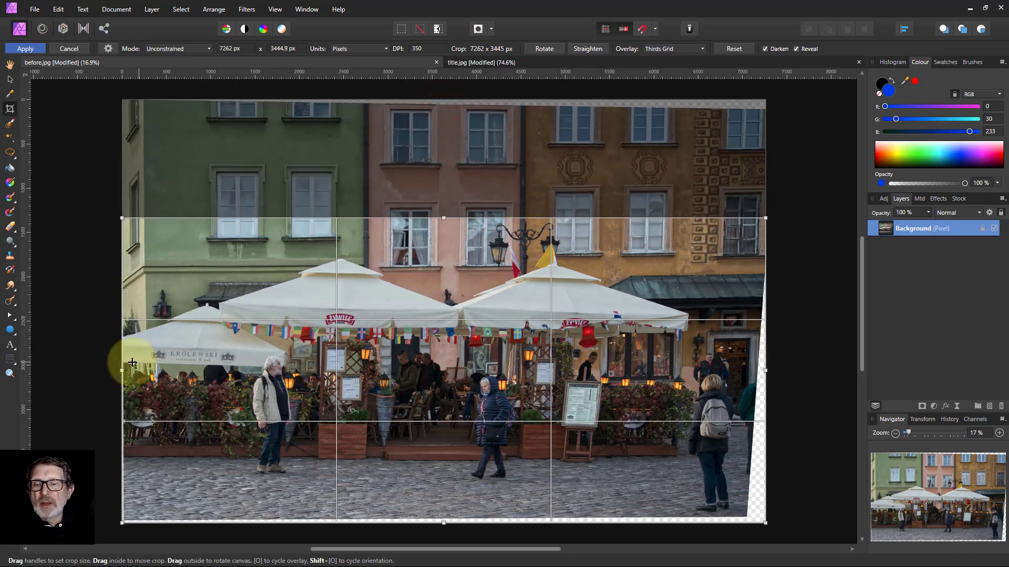
{"action": "left_click_drag", "start_coordinate": [122, 370], "coordinate": [248, 373]}
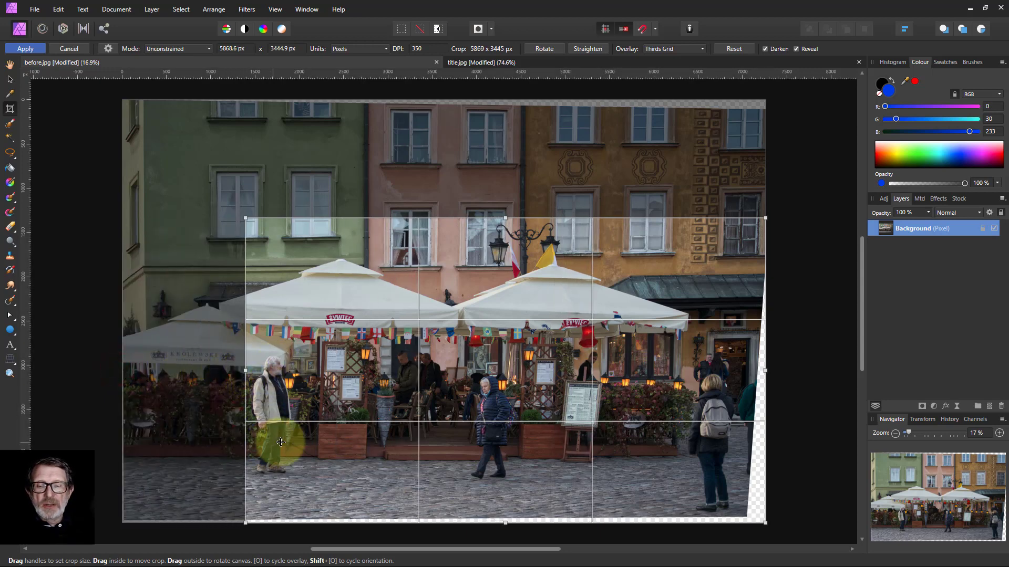
{"action": "left_click_drag", "start_coordinate": [771, 369], "coordinate": [739, 366]}
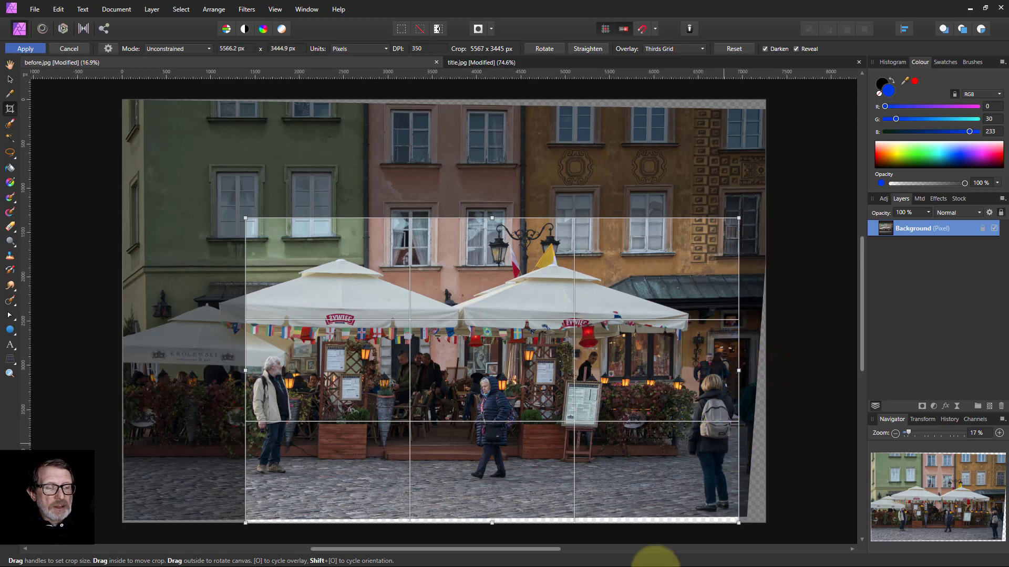
{"action": "left_click_drag", "start_coordinate": [492, 523], "coordinate": [494, 515]}
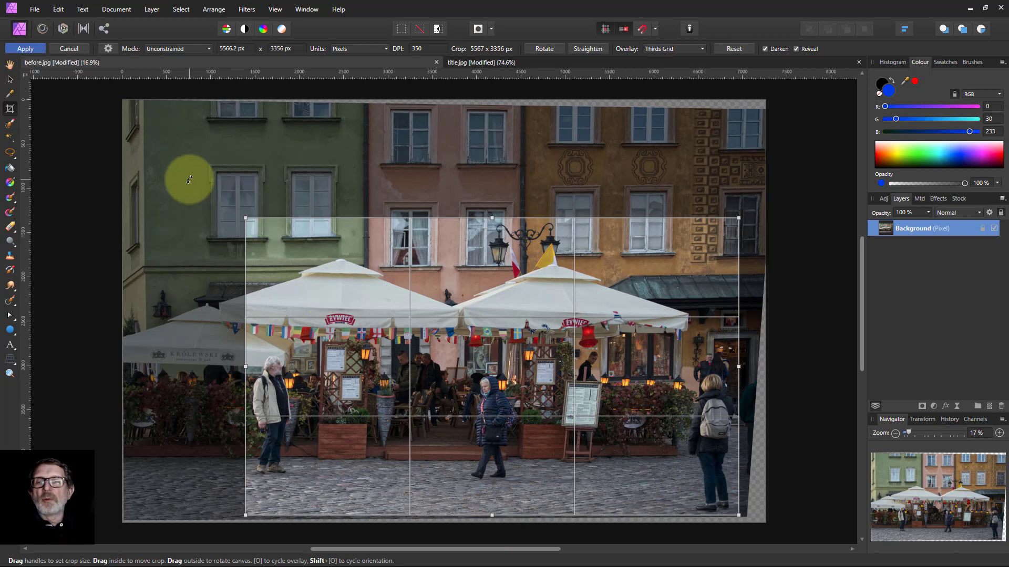
{"action": "left_click", "coordinate": [25, 48]}
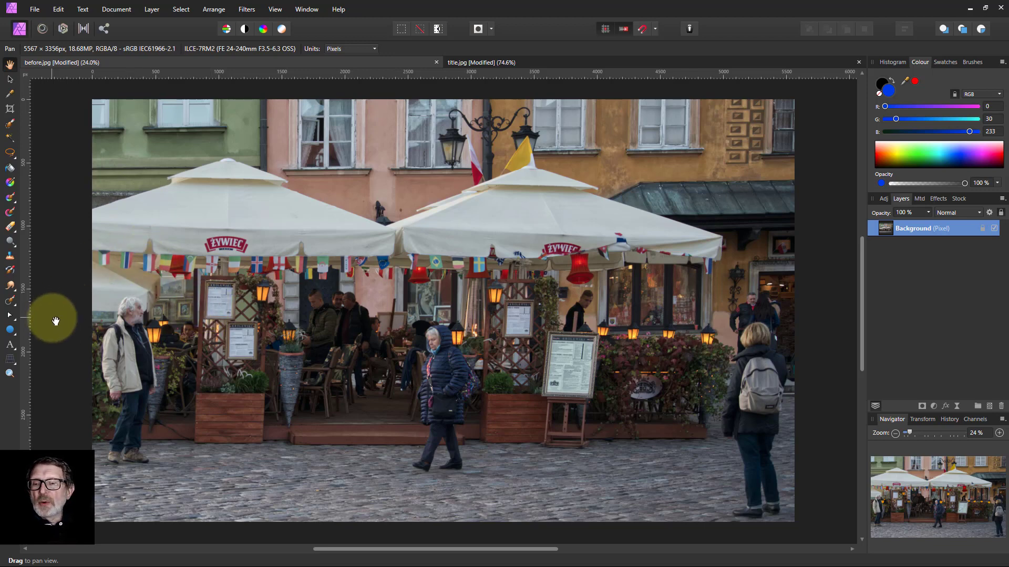
Step: Choose the Ellipse tool with a deep orange fill colour
{"action": "left_click", "coordinate": [10, 330]}
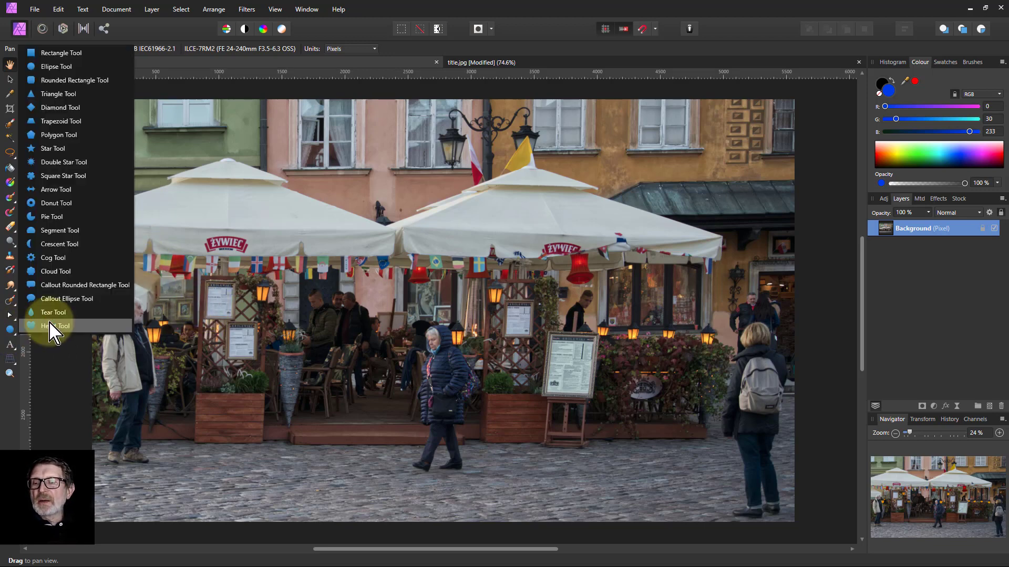
{"action": "left_click", "coordinate": [57, 68]}
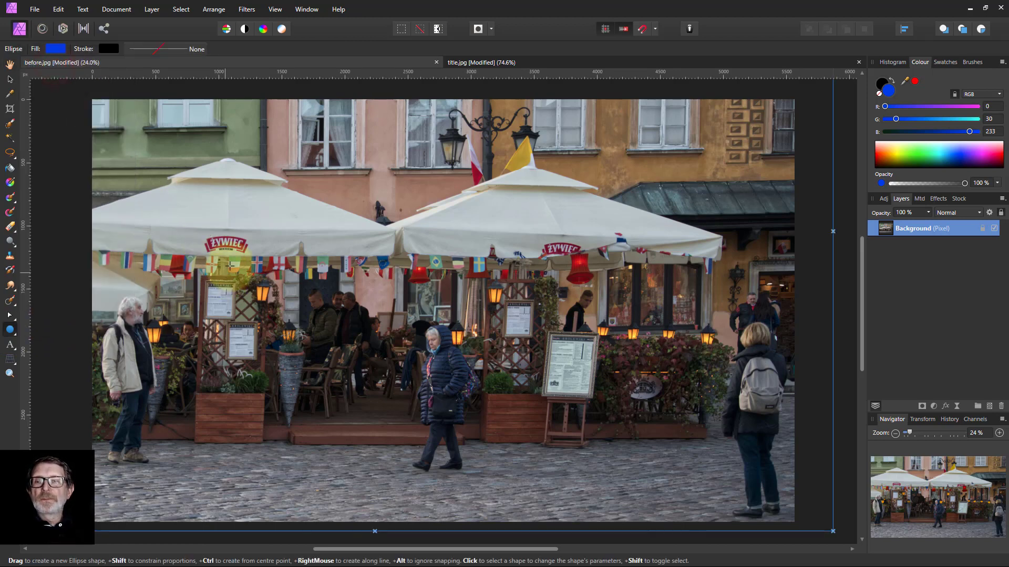
{"action": "left_click", "coordinate": [56, 48]}
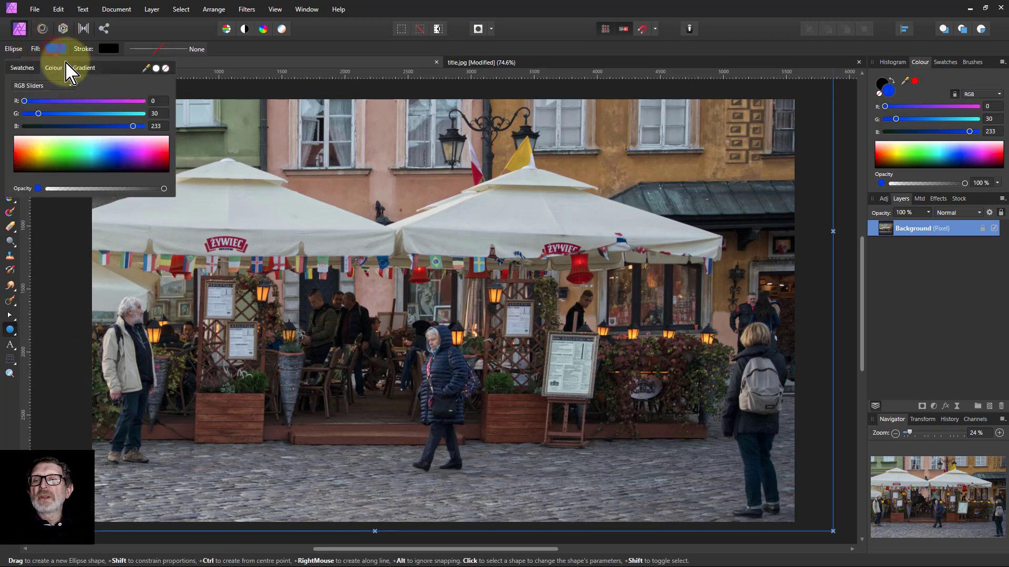
{"action": "left_click", "coordinate": [34, 152]}
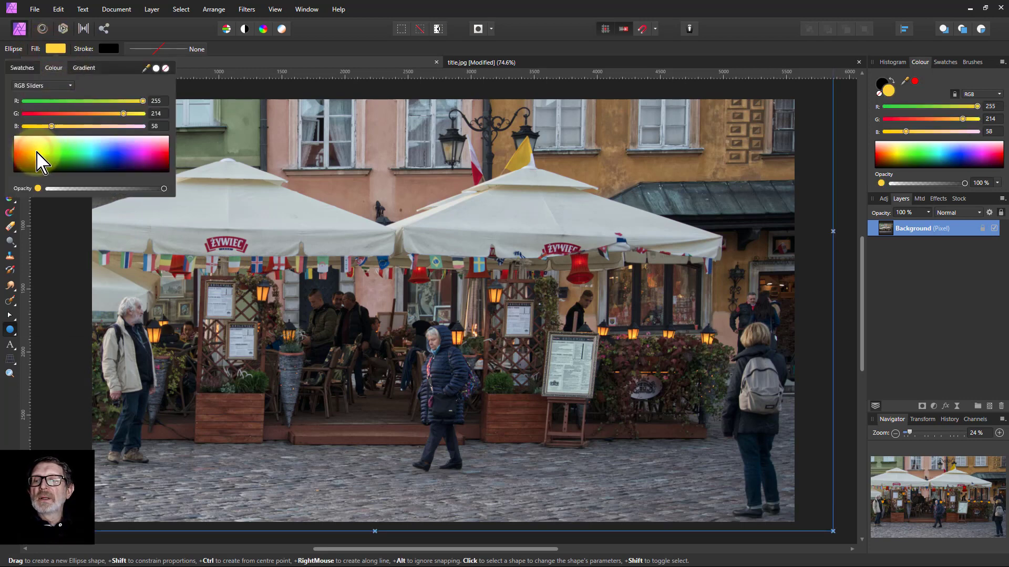
{"action": "left_click_drag", "start_coordinate": [37, 153], "coordinate": [33, 156]}
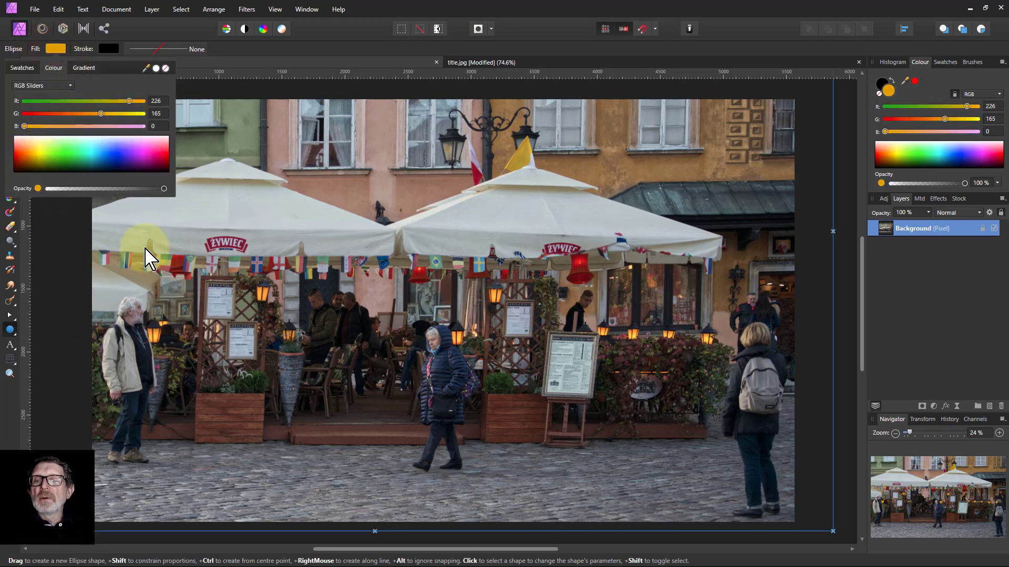
Step: Draw an ellipse over the terrace, widening it left and making it slightly shorter
{"action": "left_click_drag", "start_coordinate": [170, 266], "coordinate": [333, 346]}
{"action": "left_click_drag", "start_coordinate": [425, 392], "coordinate": [730, 478]}
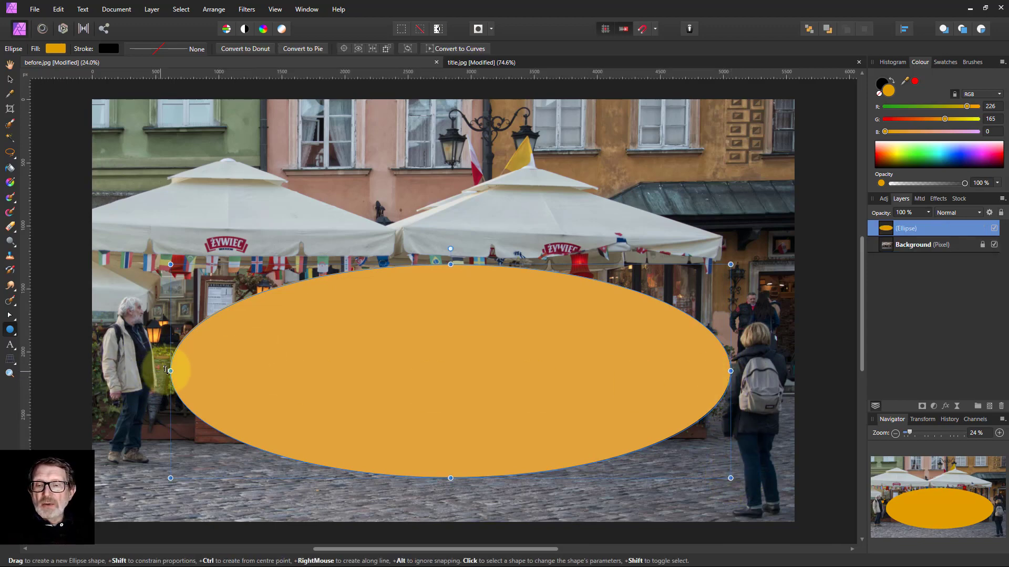
{"action": "left_click_drag", "start_coordinate": [172, 370], "coordinate": [153, 366]}
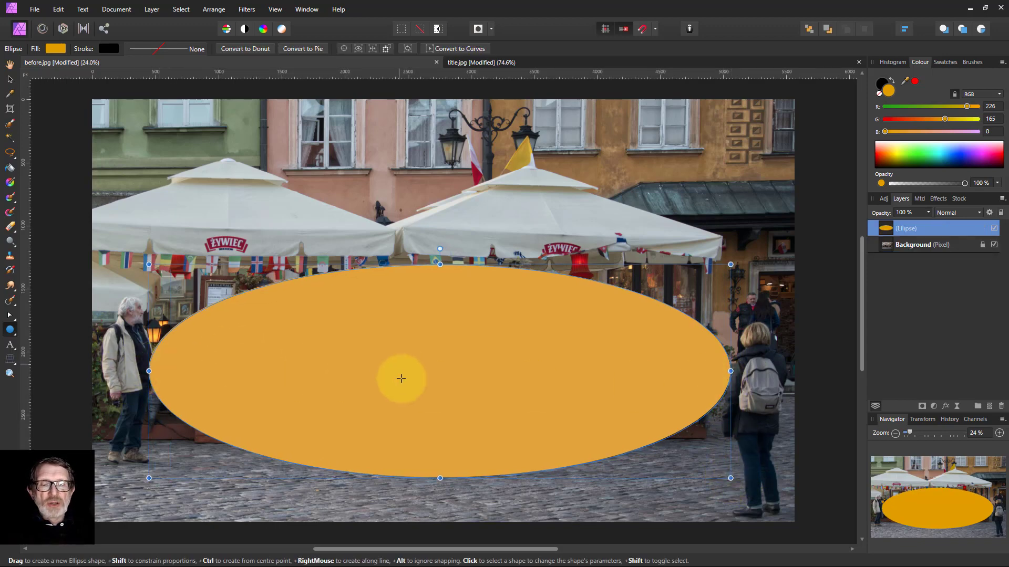
{"action": "left_click_drag", "start_coordinate": [440, 478], "coordinate": [440, 466]}
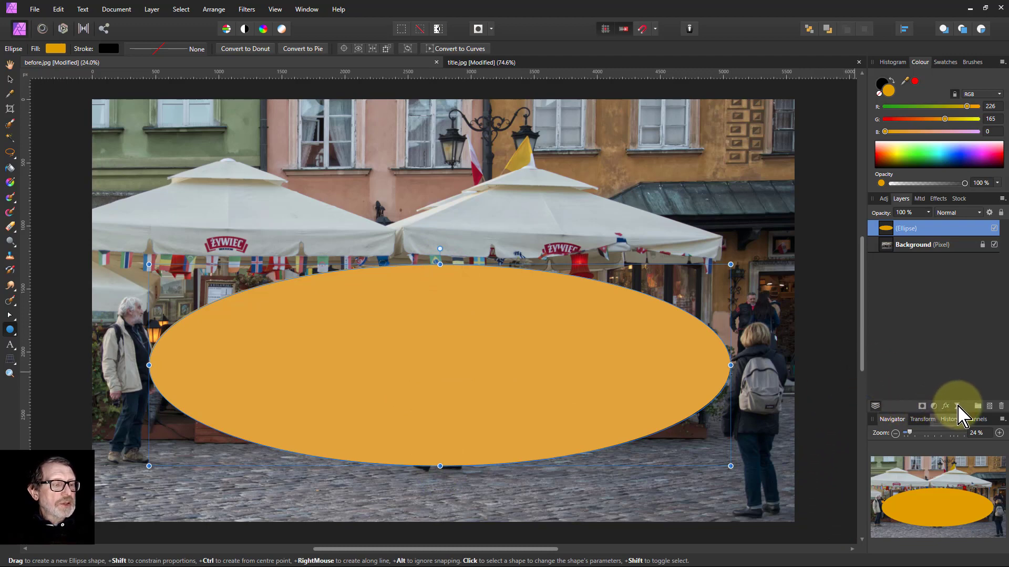
Step: Add a live Gaussian Blur with a 300 px radius to the orange ellipse
{"action": "left_click", "coordinate": [956, 406]}
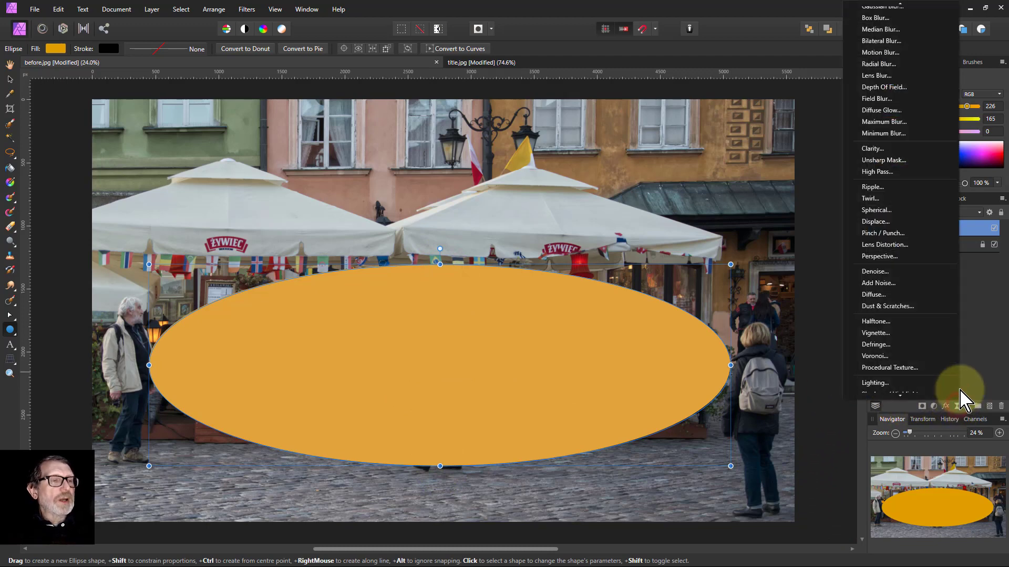
{"action": "left_click", "coordinate": [885, 10]}
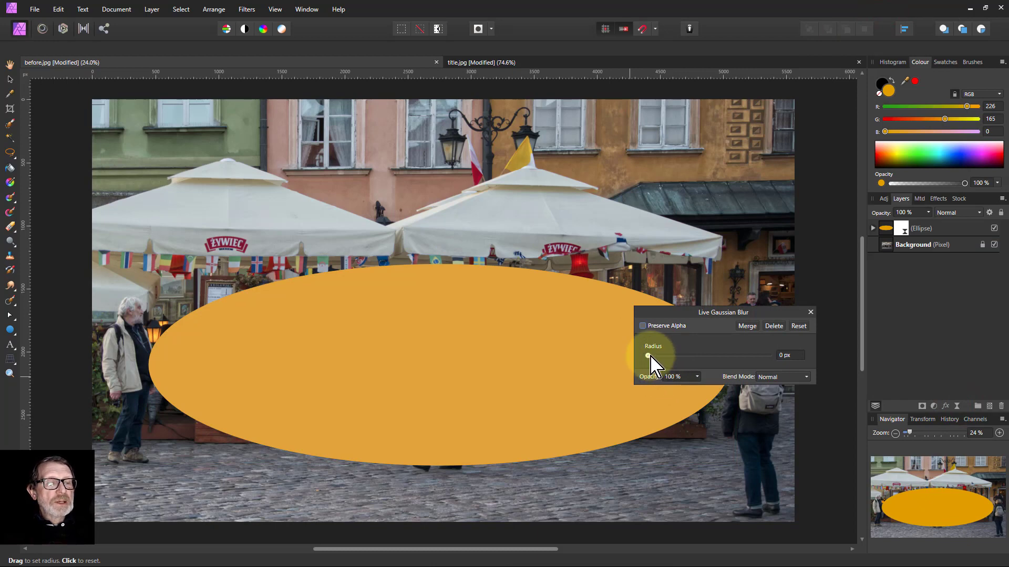
{"action": "left_click_drag", "start_coordinate": [649, 355], "coordinate": [779, 357]}
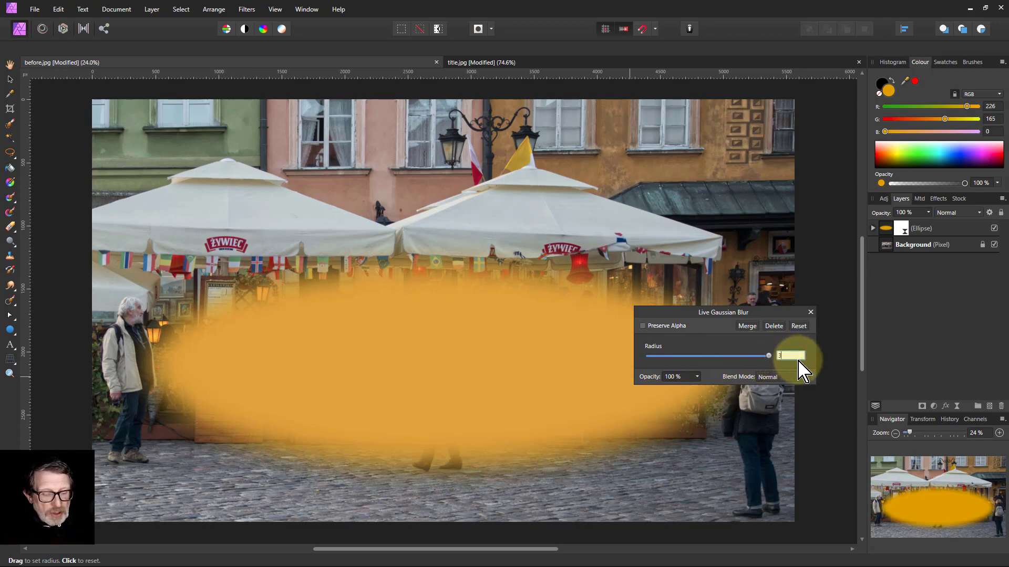
{"action": "key", "text": "Return"}
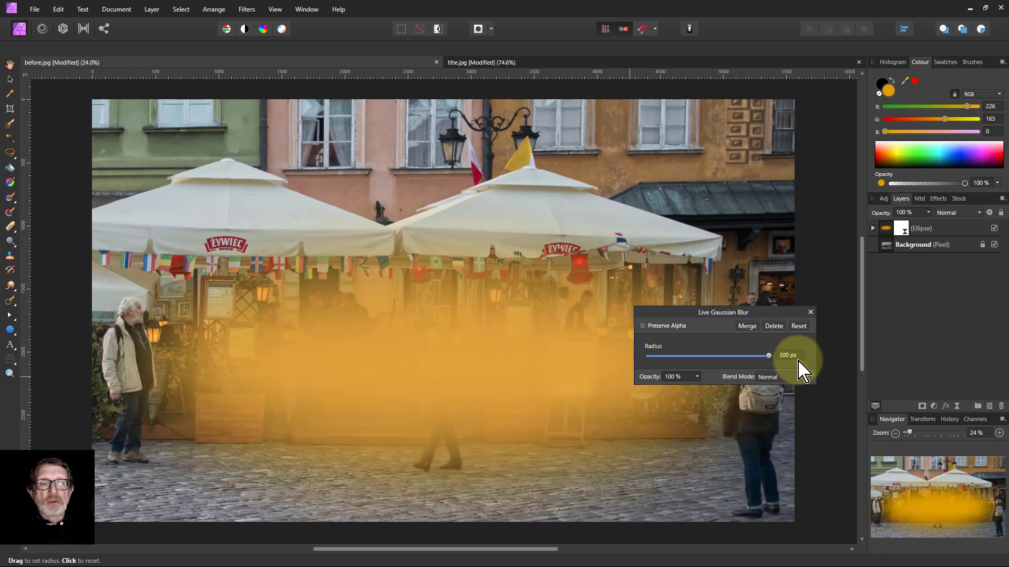
{"action": "left_click", "coordinate": [810, 312]}
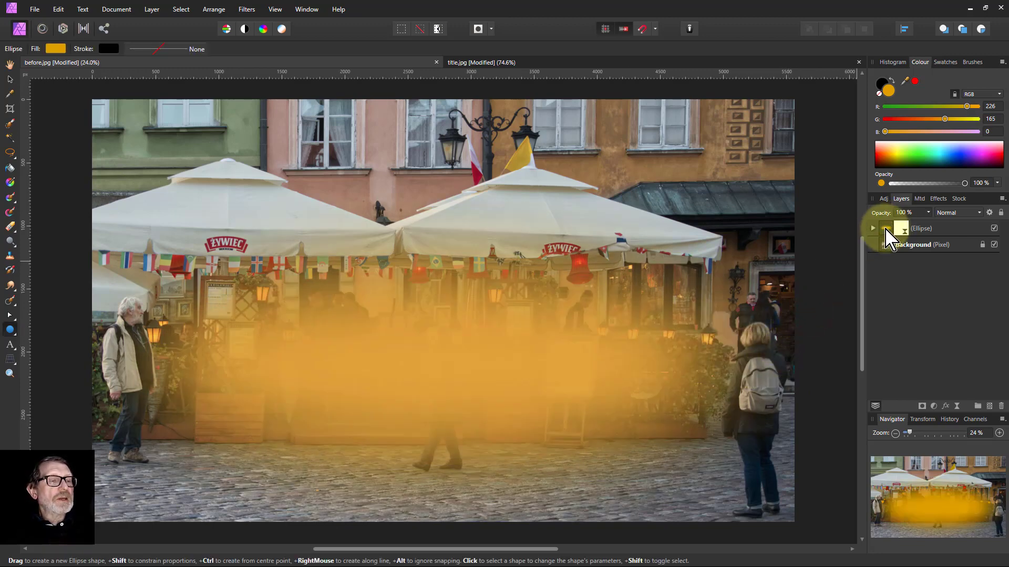
Step: Set the Ellipse layer's blend mode to Soft Light and hide the Background photo
{"action": "left_click", "coordinate": [887, 234]}
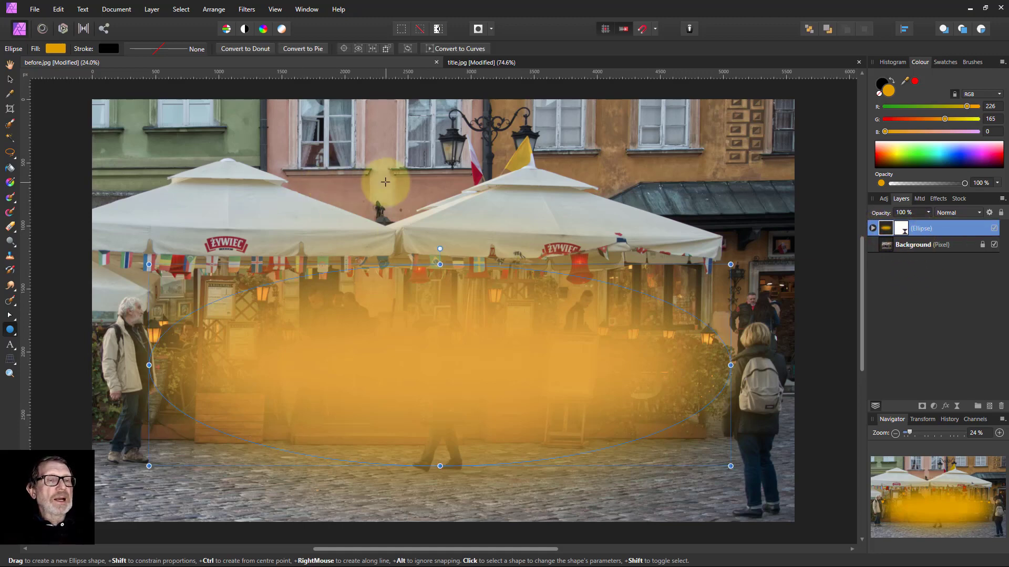
{"action": "left_click", "coordinate": [956, 214]}
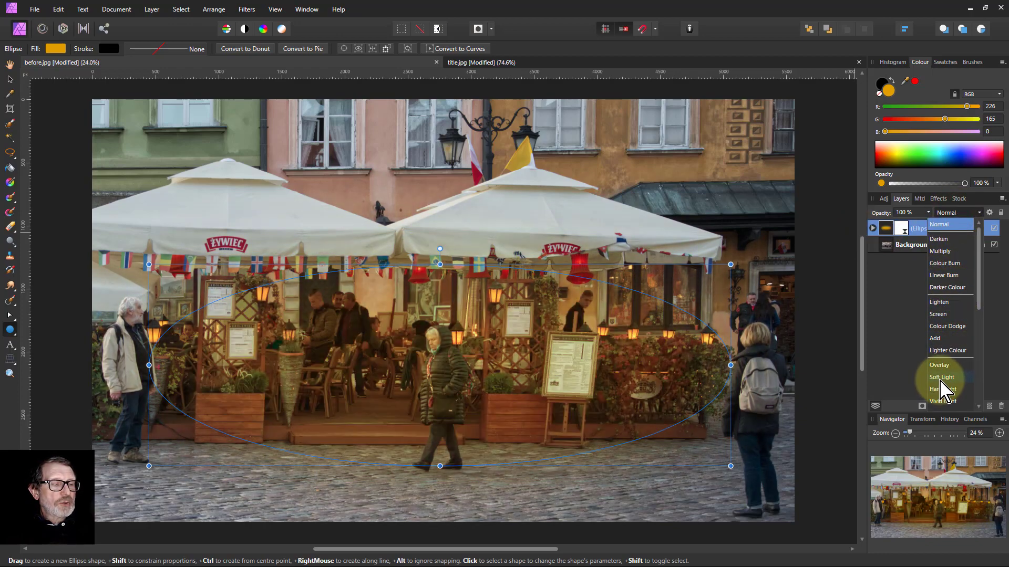
{"action": "left_click", "coordinate": [941, 377]}
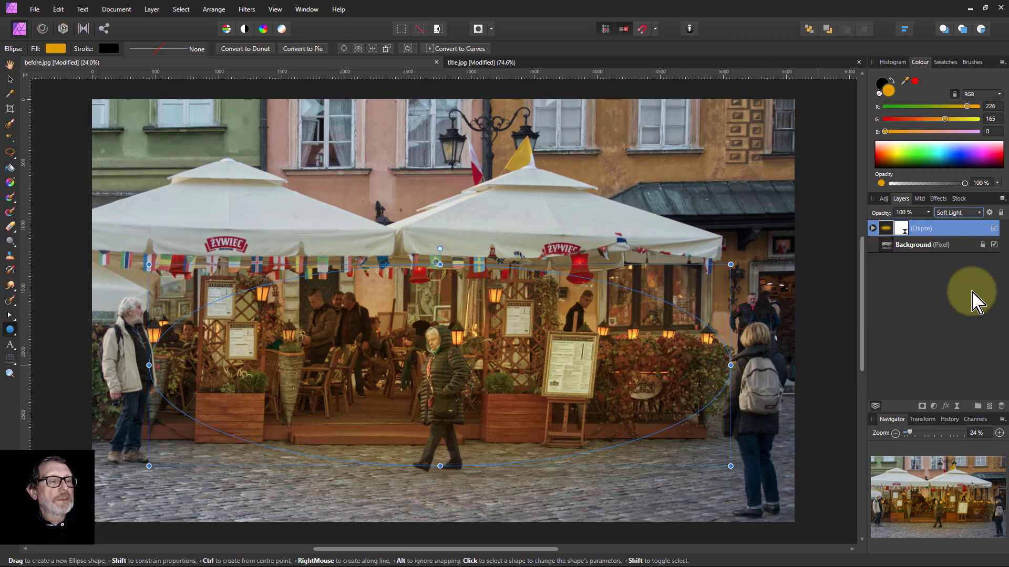
{"action": "left_click", "coordinate": [993, 245]}
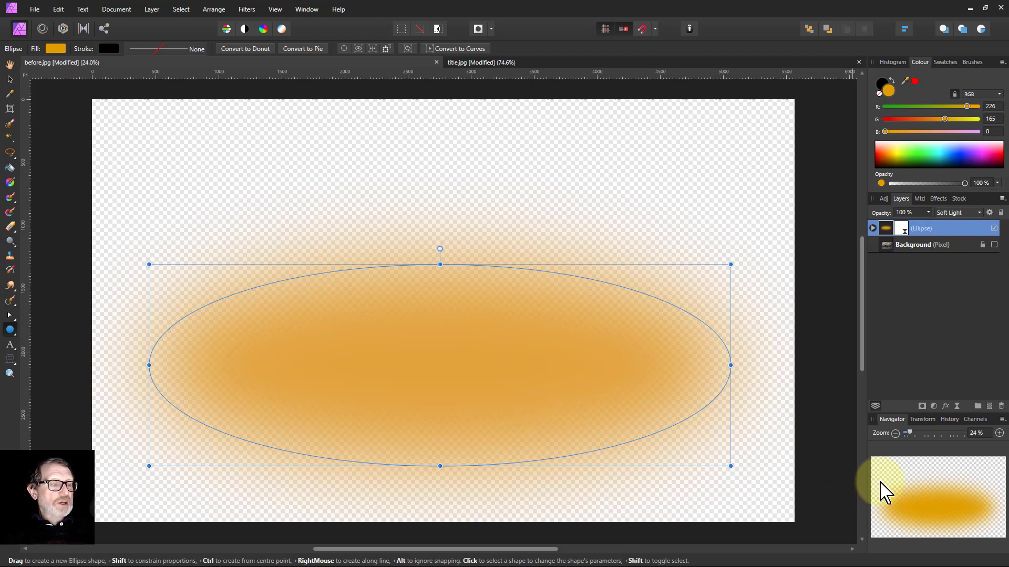
Step: Create a spare channel from the Composite Alpha channel
{"action": "left_click", "coordinate": [976, 420]}
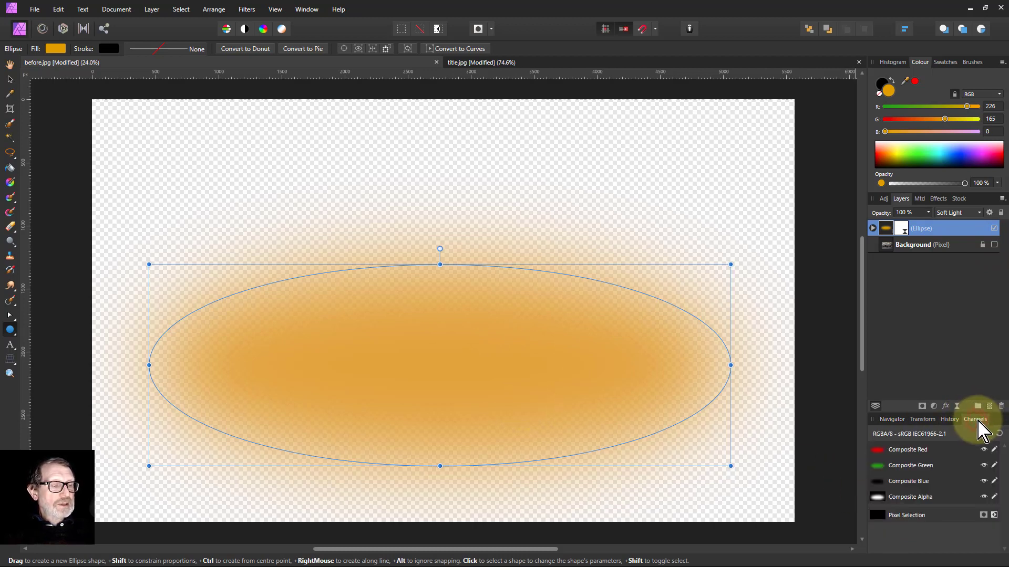
{"action": "right_click", "coordinate": [877, 499]}
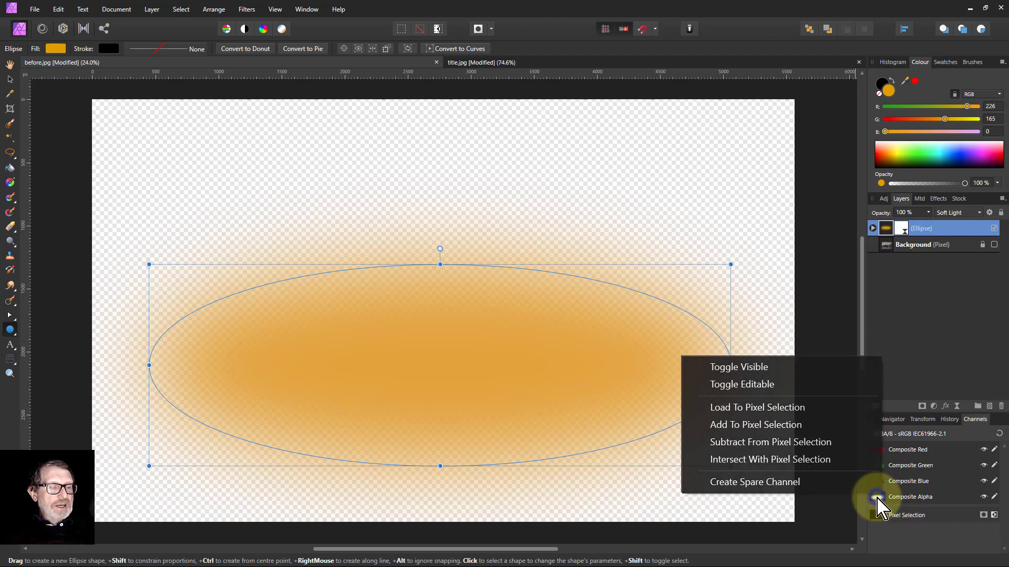
{"action": "left_click", "coordinate": [776, 483]}
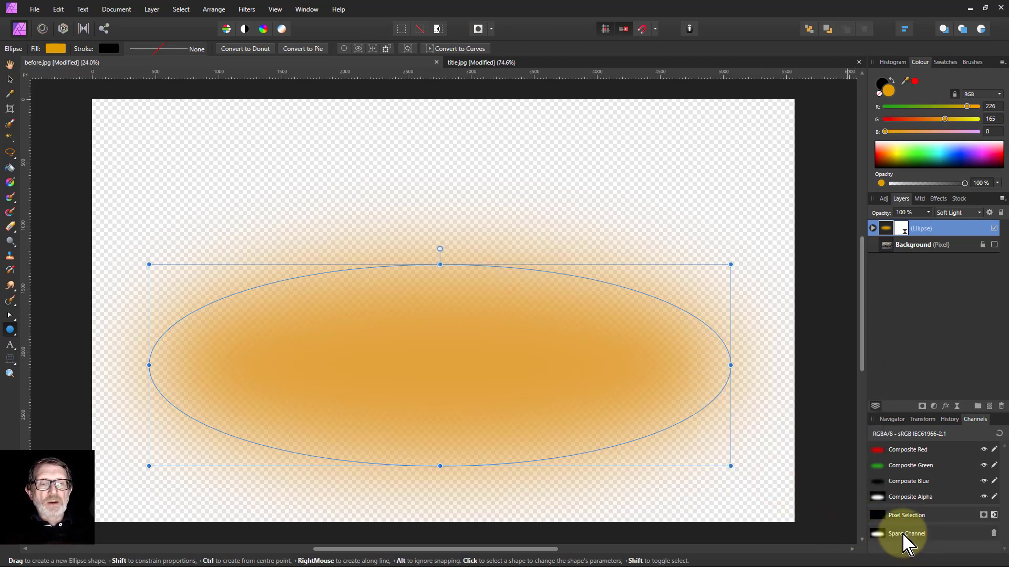
Step: Make the Background photo visible again and select it
{"action": "left_click", "coordinate": [994, 245]}
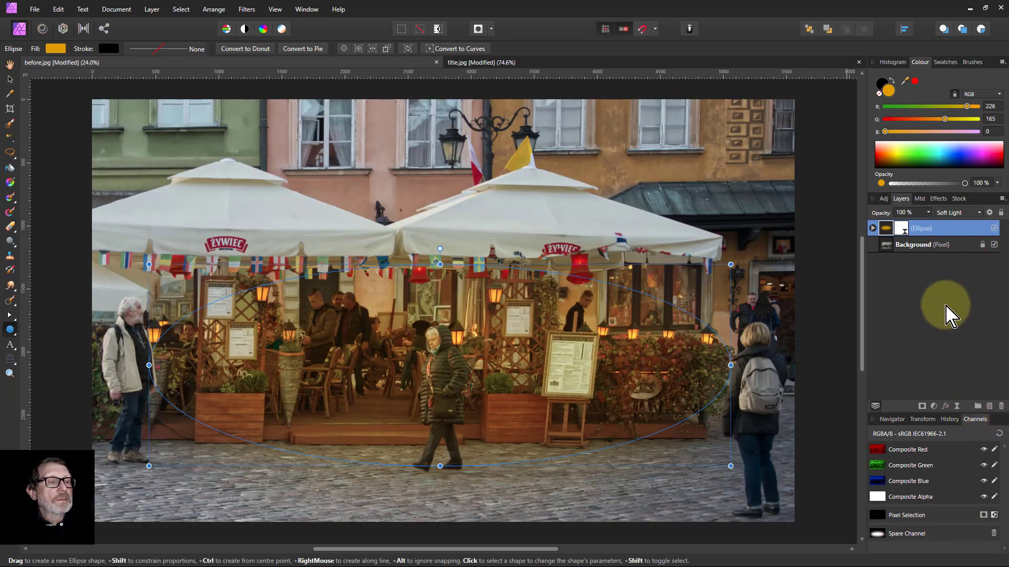
{"action": "left_click", "coordinate": [892, 245]}
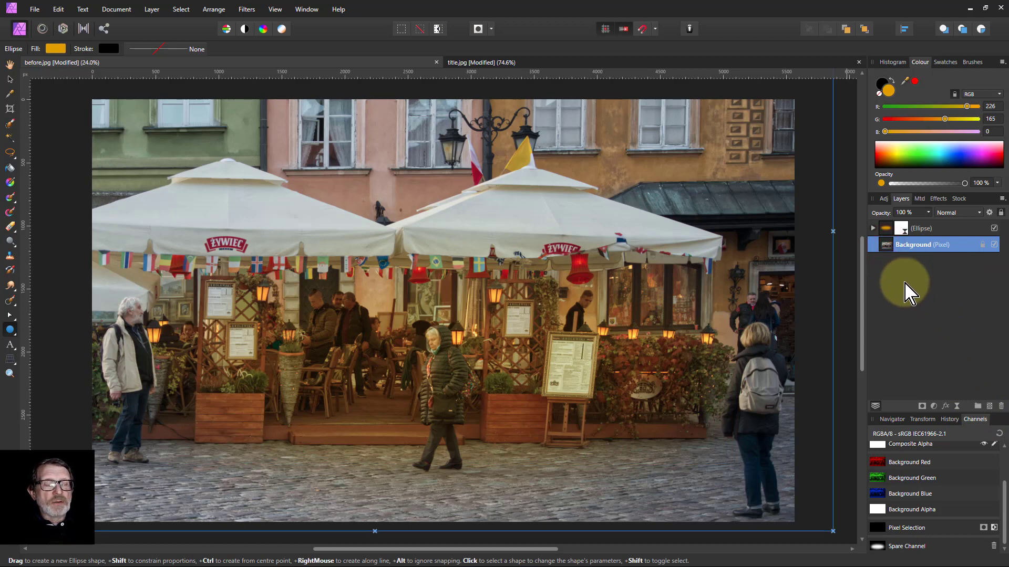
{"action": "left_click", "coordinate": [935, 407]}
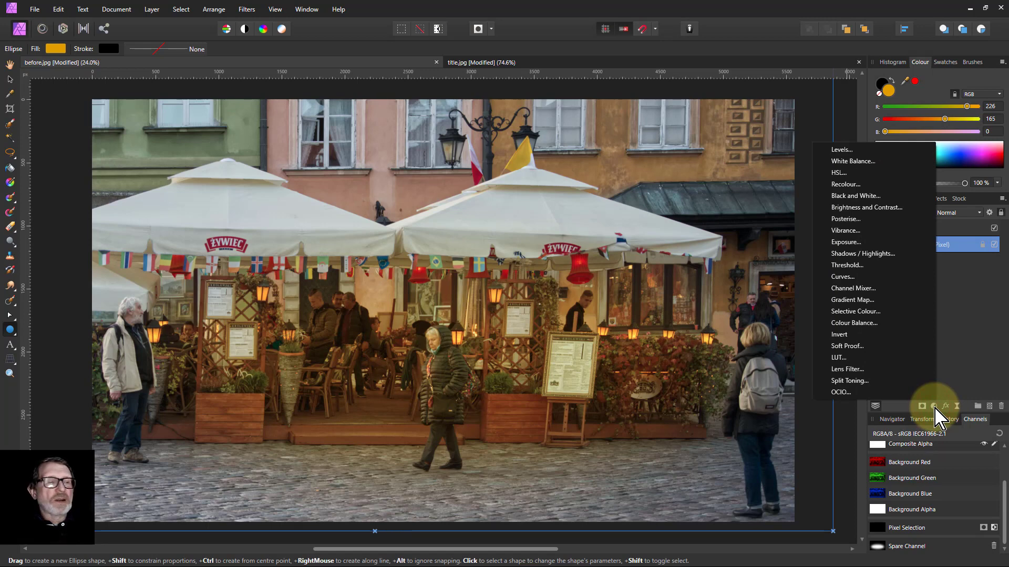
Step: Add a darkening Curves adjustment masked by the spare channel, inverted to spare the glow
{"action": "left_click", "coordinate": [851, 278]}
{"action": "left_click_drag", "start_coordinate": [798, 313], "coordinate": [764, 394]}
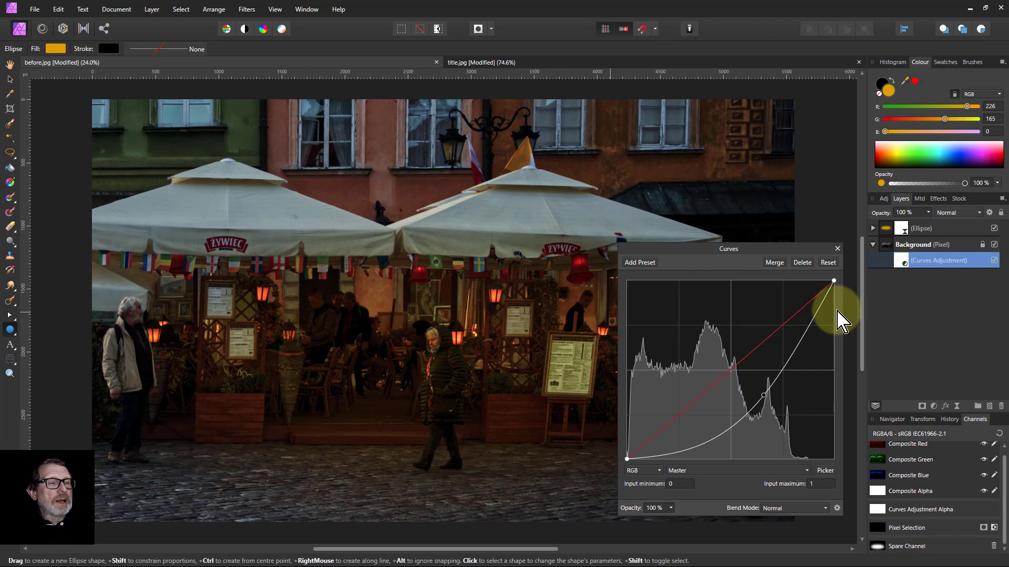
{"action": "right_click", "coordinate": [879, 546]}
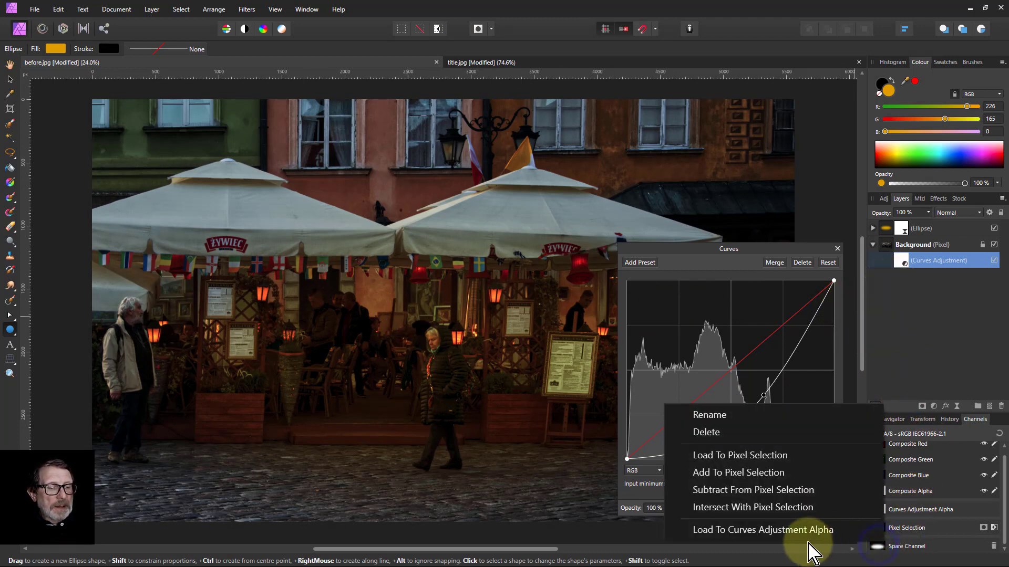
{"action": "left_click", "coordinate": [782, 531]}
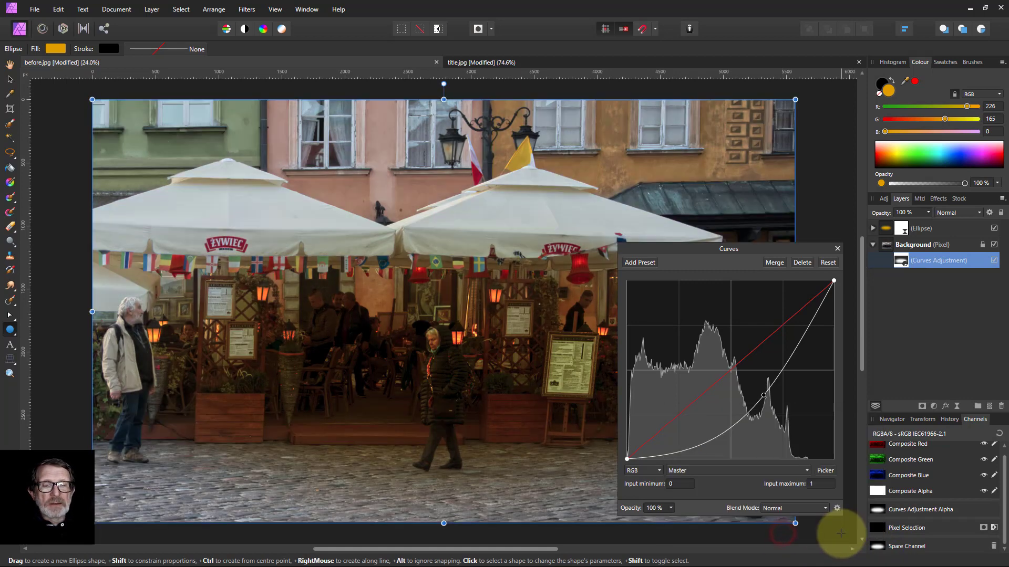
{"action": "left_click", "coordinate": [901, 268]}
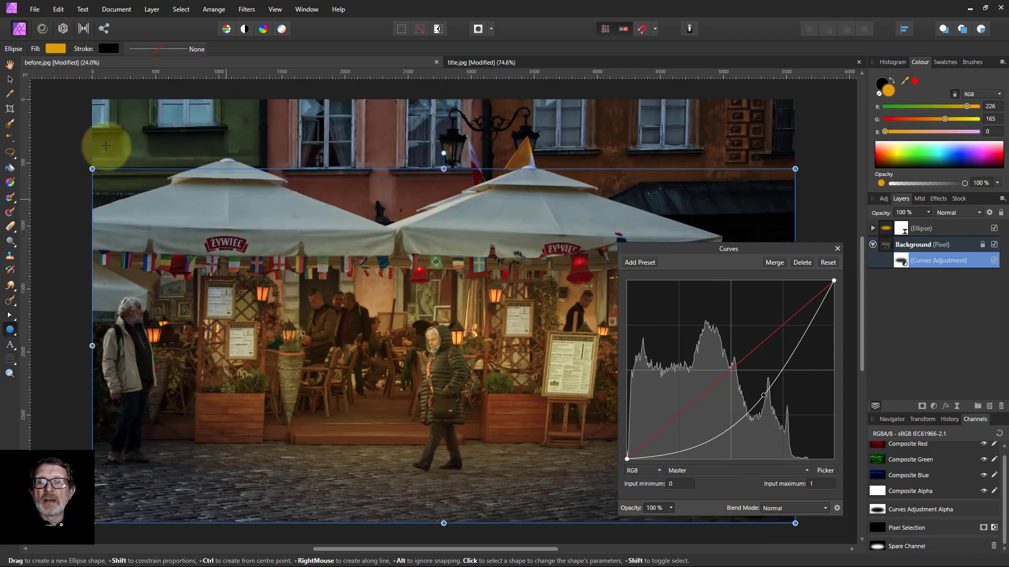
{"action": "left_click", "coordinate": [837, 249]}
{"action": "left_click", "coordinate": [10, 64]}
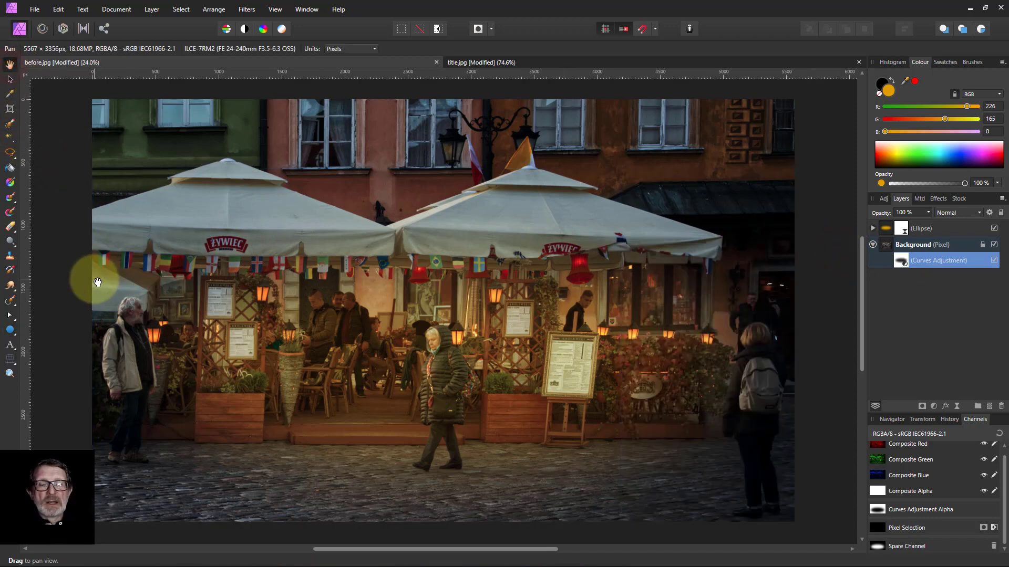
{"action": "left_click", "coordinate": [438, 347]}
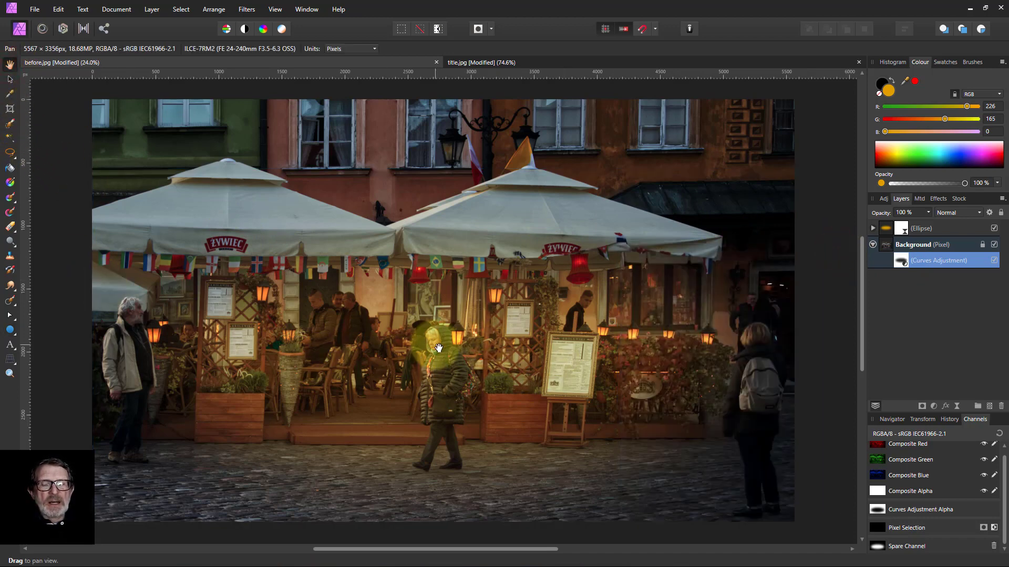
Step: Lower the orange glow layer's opacity to 56%
{"action": "left_click", "coordinate": [896, 227]}
{"action": "left_click", "coordinate": [928, 212]}
{"action": "left_click_drag", "start_coordinate": [929, 223], "coordinate": [906, 237]}
{"action": "left_click", "coordinate": [893, 247]}
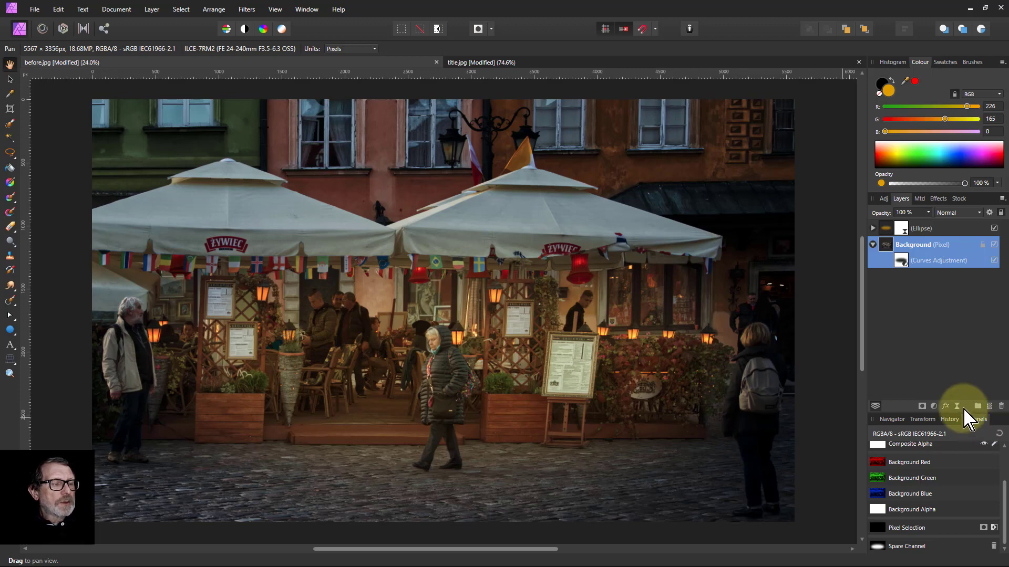
Step: Add a live High Pass in Linear Light, 0.7 px monochrome, masked by the spare channel
{"action": "left_click", "coordinate": [957, 406]}
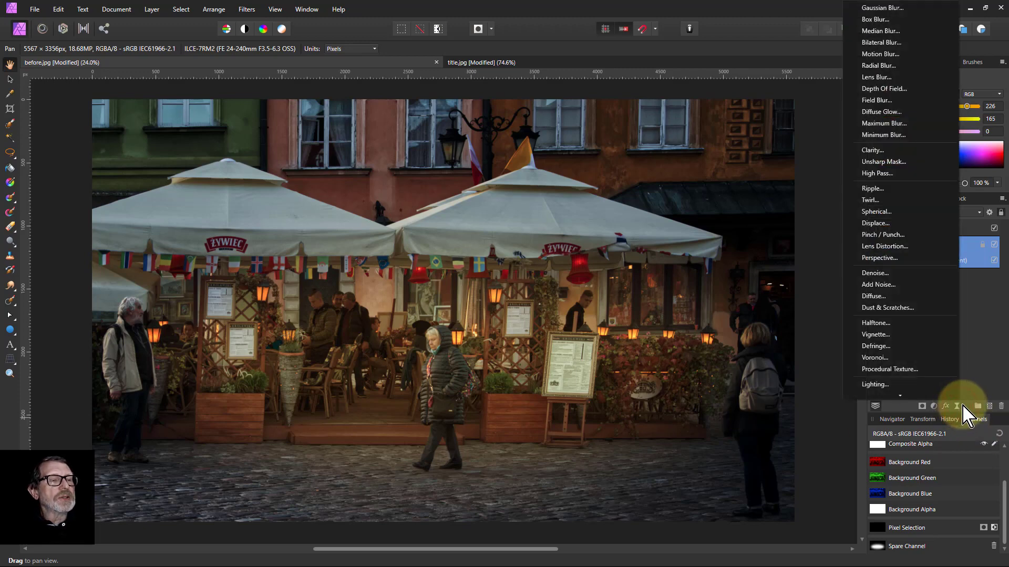
{"action": "left_click", "coordinate": [877, 173]}
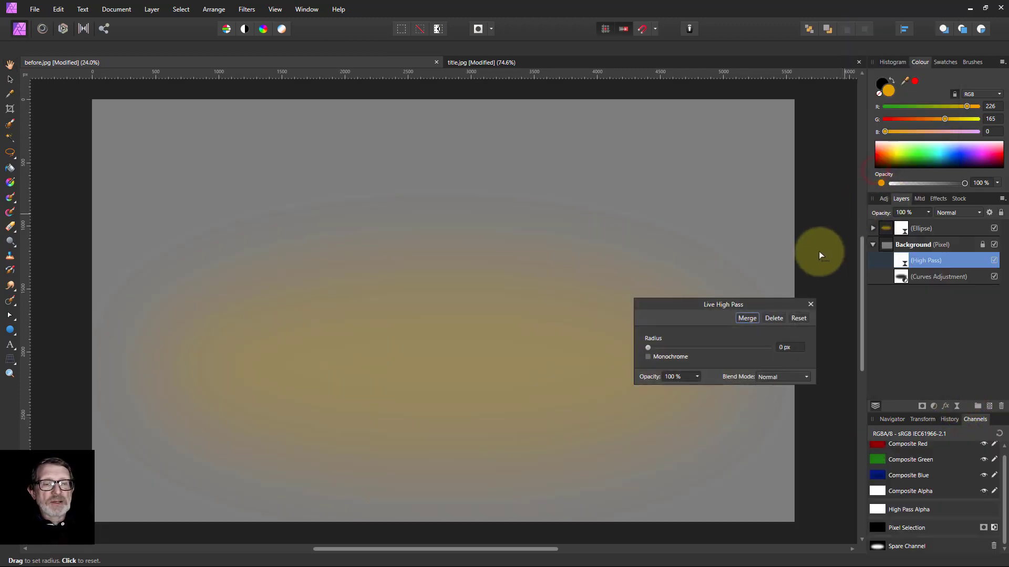
{"action": "left_click", "coordinate": [770, 380]}
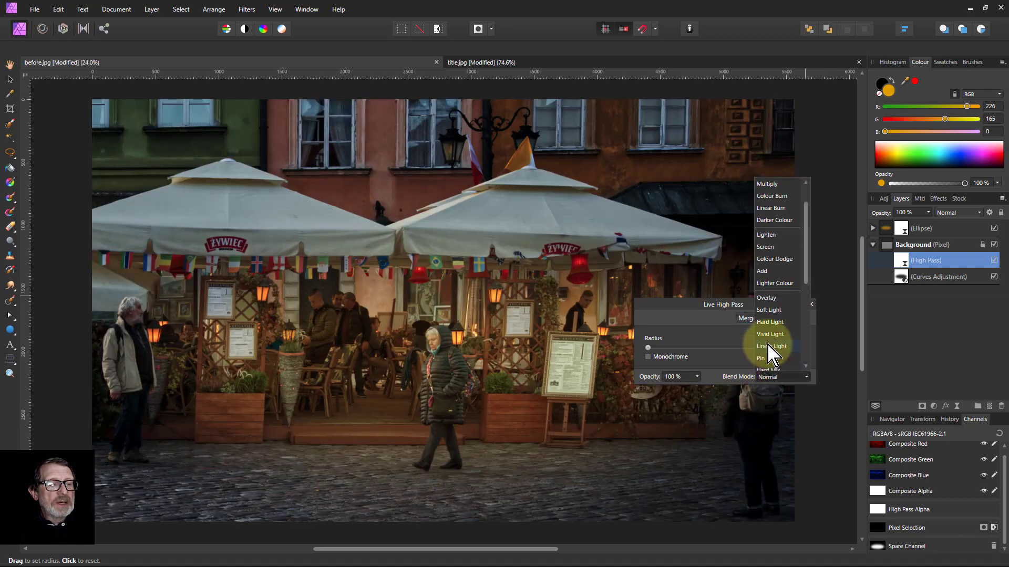
{"action": "left_click", "coordinate": [771, 347]}
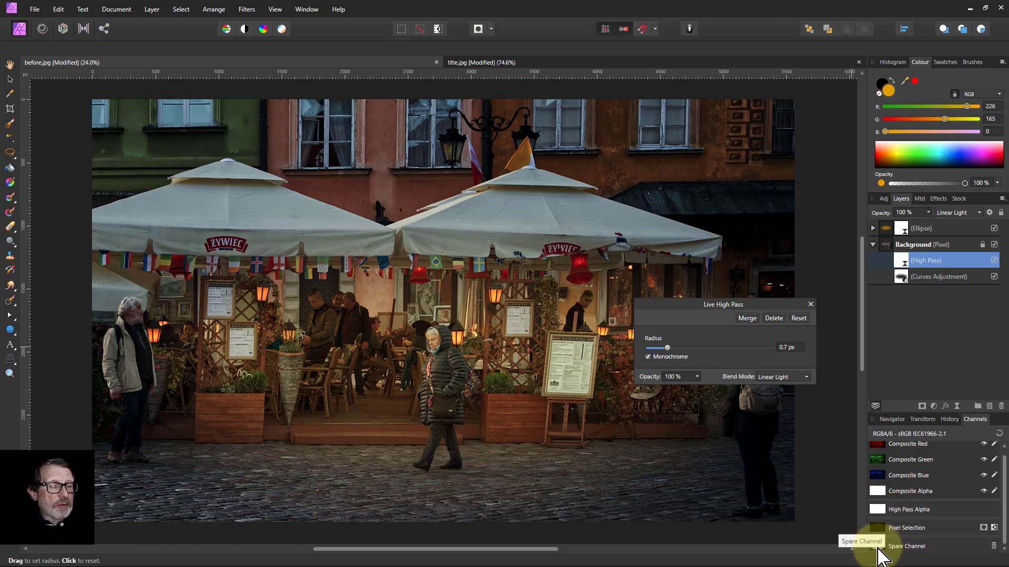
{"action": "right_click", "coordinate": [891, 547]}
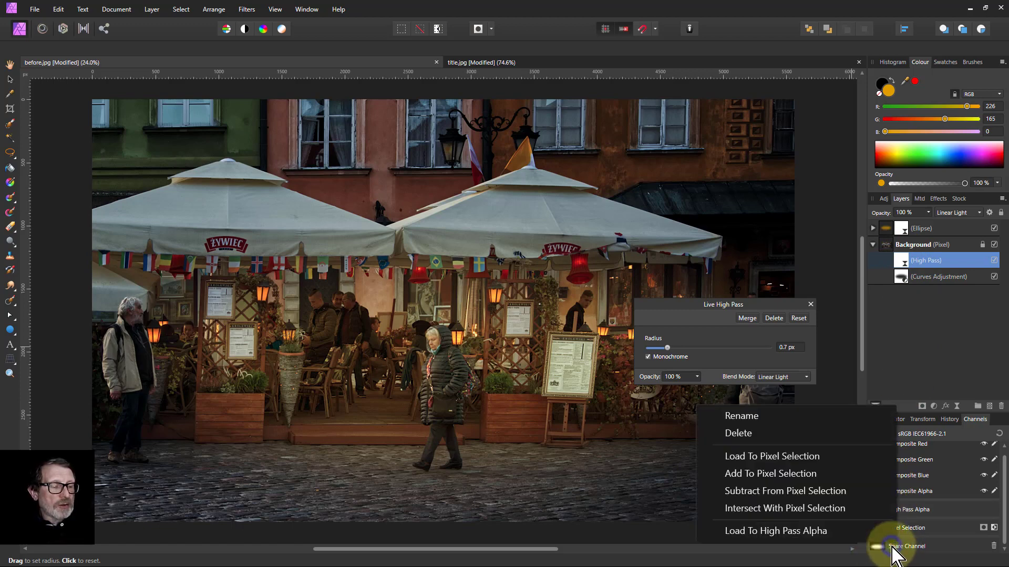
{"action": "left_click", "coordinate": [762, 530]}
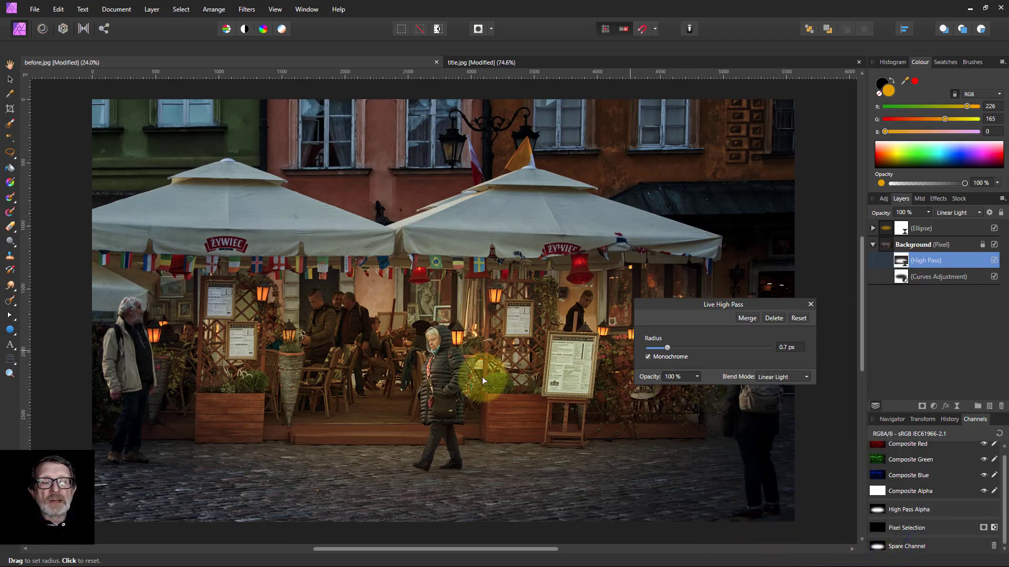
{"action": "left_click", "coordinate": [810, 304]}
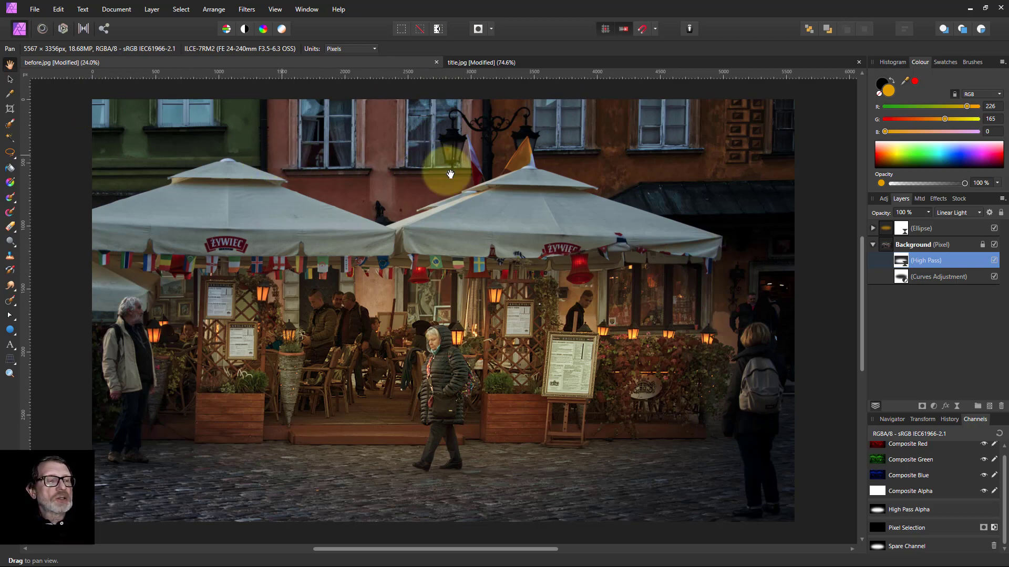
Step: Add a pixel layer above the Ellipse with a top-down linear gradient in Soft Light
{"action": "left_click", "coordinate": [880, 227]}
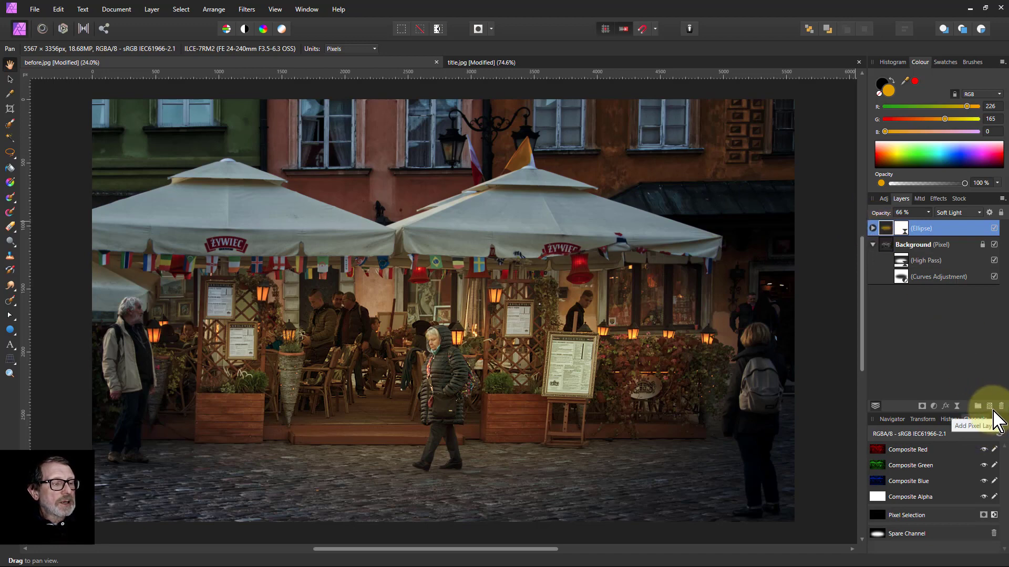
{"action": "left_click", "coordinate": [990, 407]}
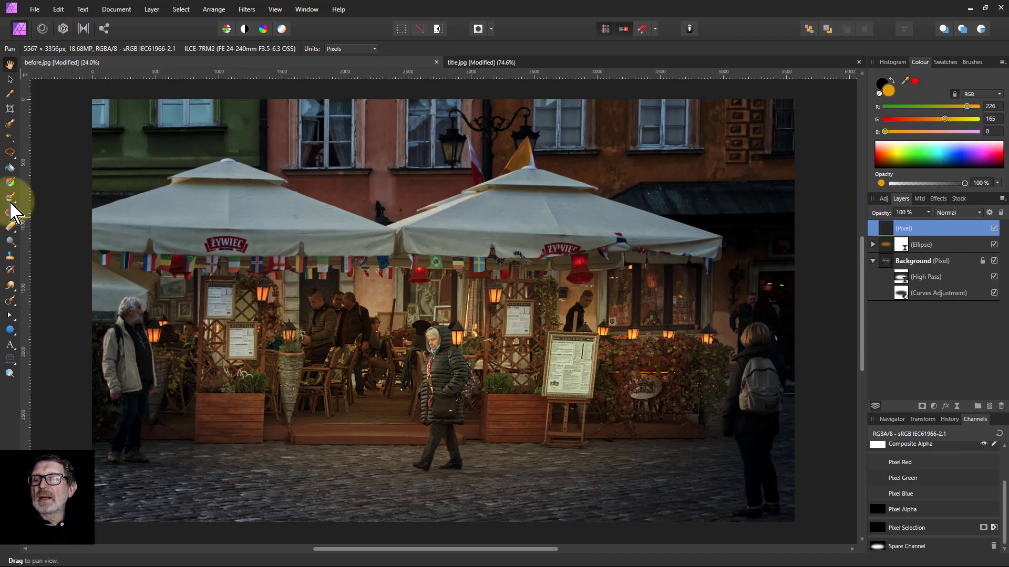
{"action": "left_click", "coordinate": [10, 183]}
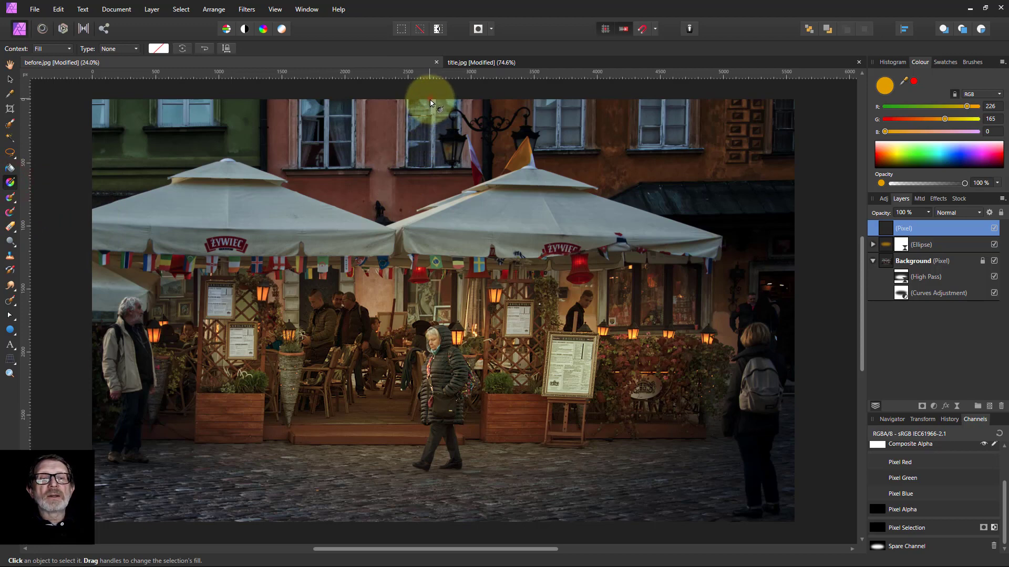
{"action": "left_click_drag", "start_coordinate": [430, 99], "coordinate": [429, 192]}
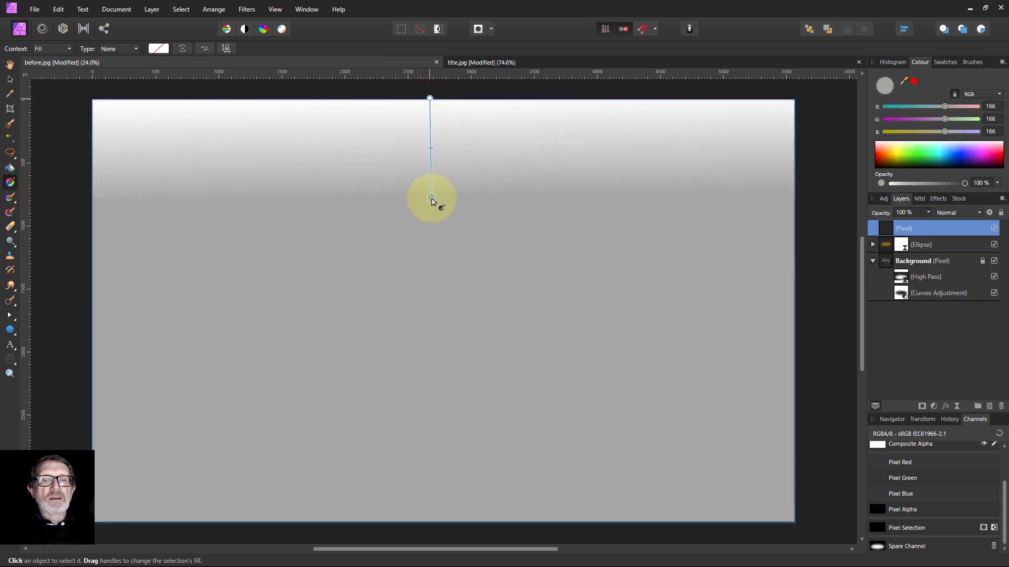
{"action": "left_click_drag", "start_coordinate": [432, 198], "coordinate": [431, 199]}
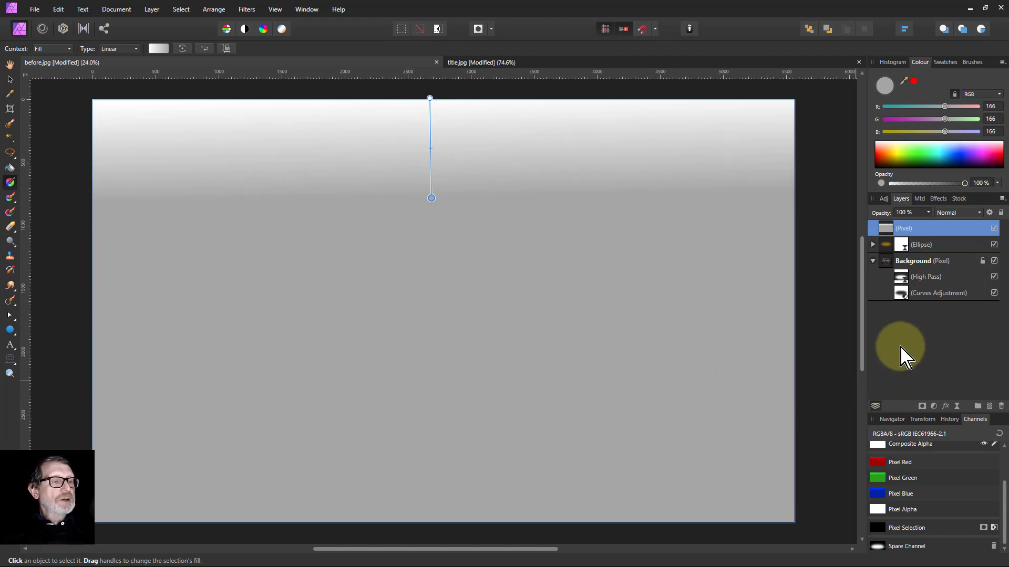
{"action": "left_click", "coordinate": [960, 213]}
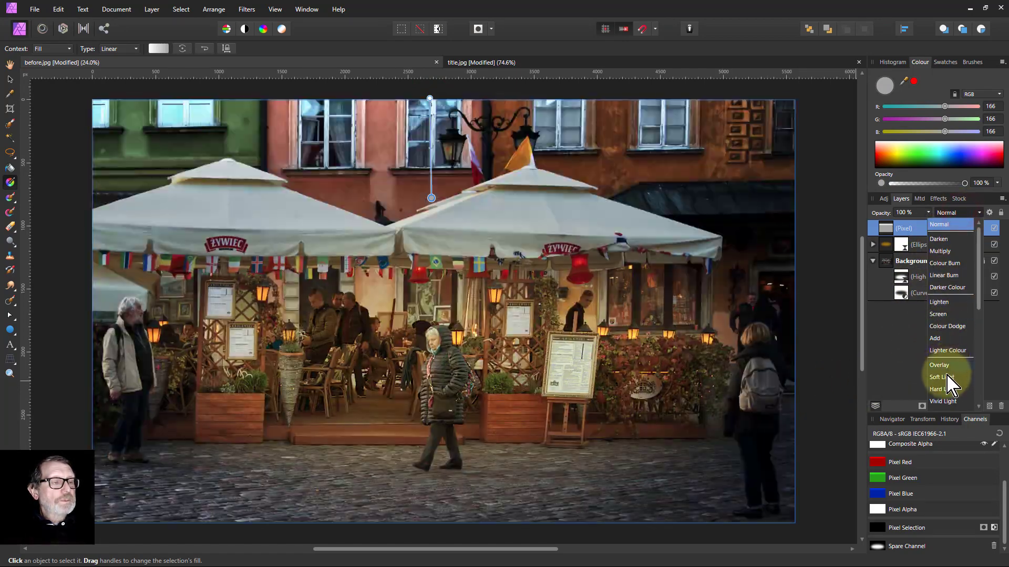
{"action": "left_click", "coordinate": [942, 377]}
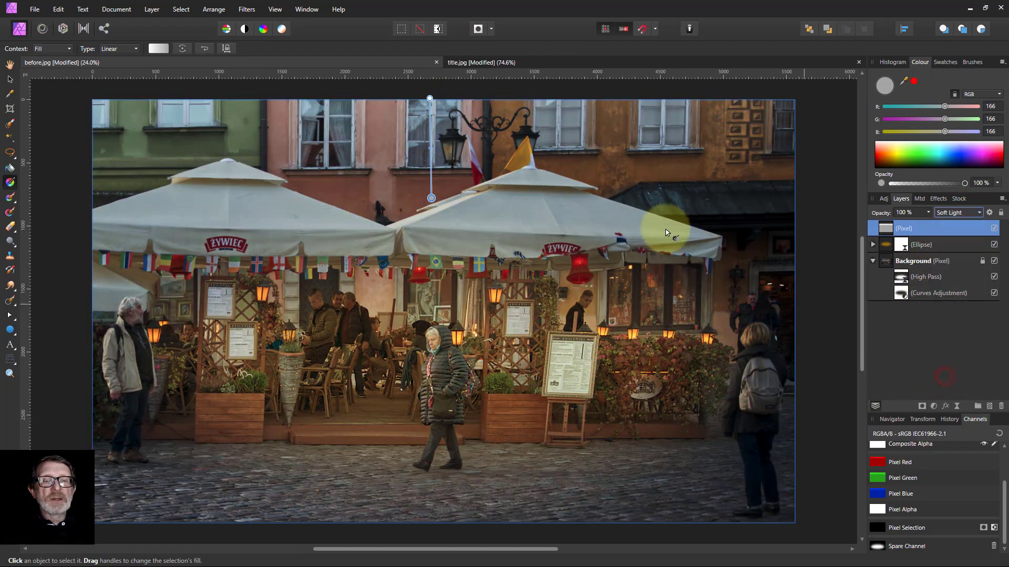
Step: Make the gradient's top stop black
{"action": "left_click", "coordinate": [430, 99]}
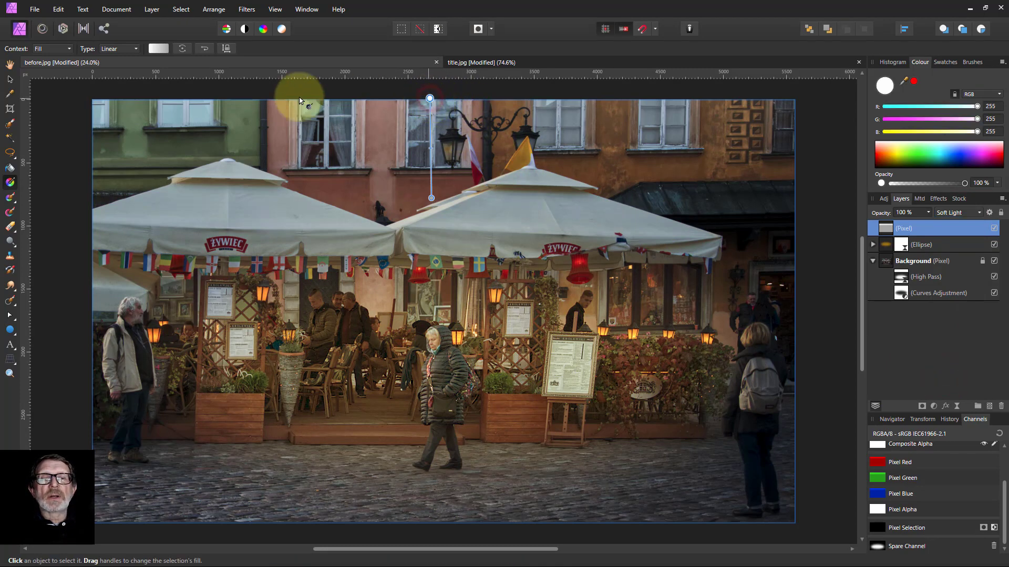
{"action": "left_click", "coordinate": [158, 50]}
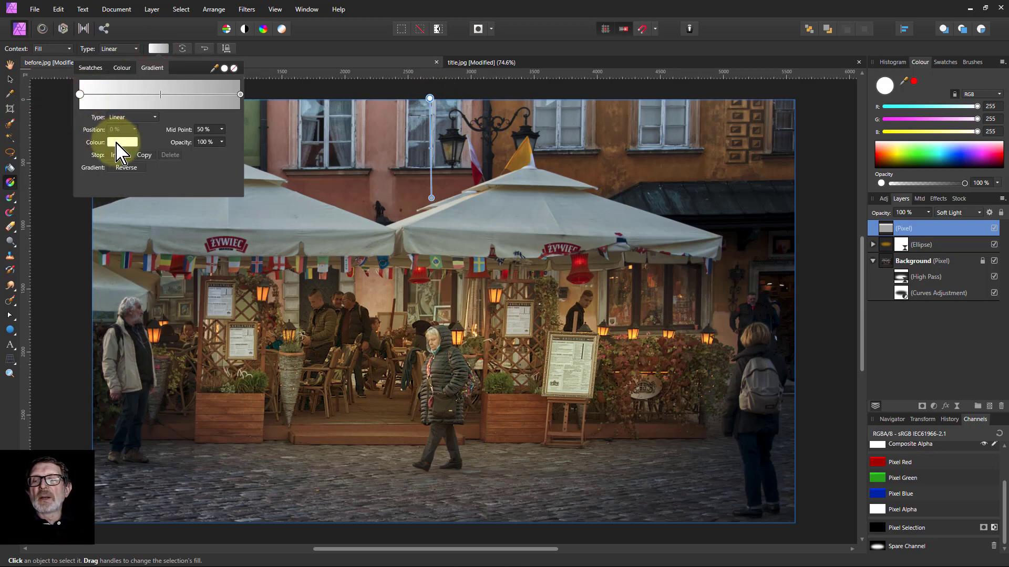
{"action": "left_click", "coordinate": [118, 143]}
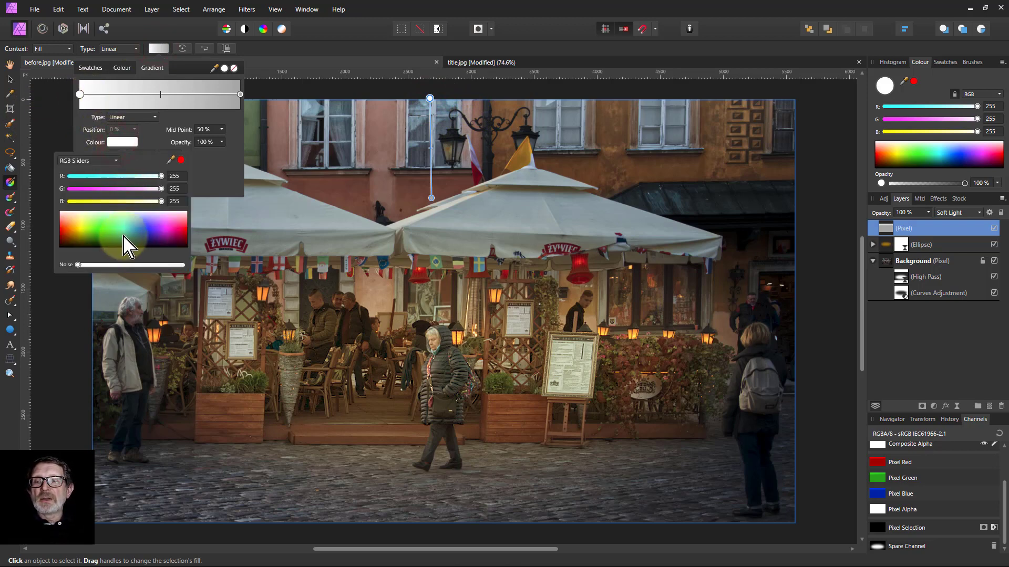
{"action": "left_click_drag", "start_coordinate": [124, 238], "coordinate": [128, 263]}
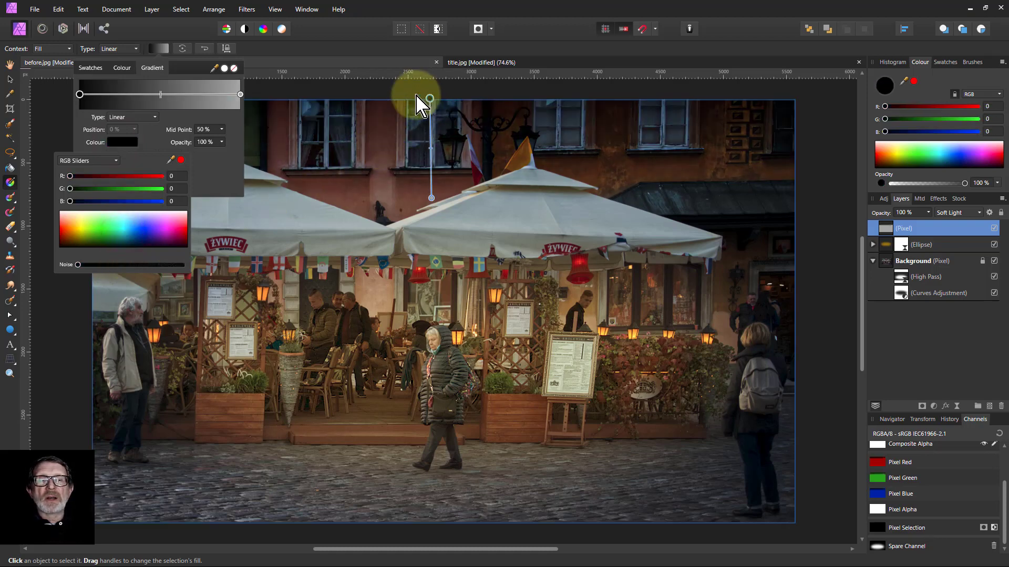
Step: Set the end stop to 0% opacity and extend the gradient slightly further down
{"action": "left_click", "coordinate": [240, 95]}
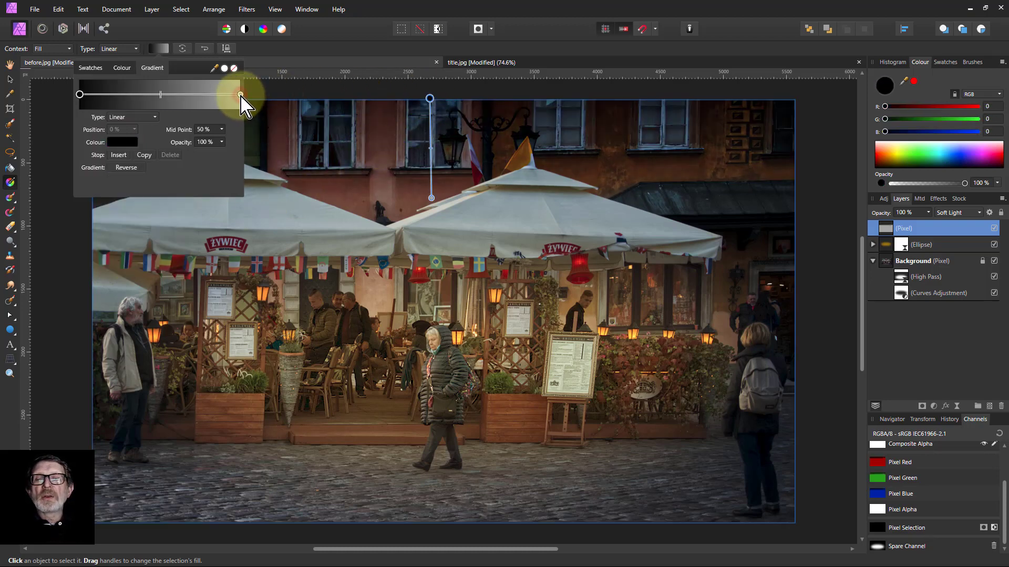
{"action": "left_click", "coordinate": [221, 143]}
{"action": "left_click_drag", "start_coordinate": [221, 154], "coordinate": [137, 157]}
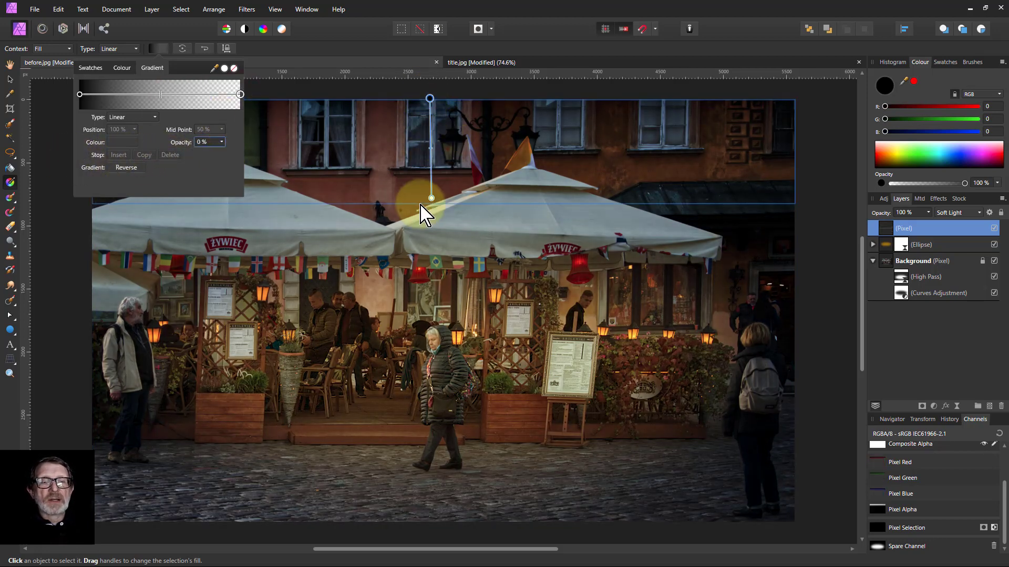
{"action": "mouse_move", "coordinate": [431, 198]}
{"action": "left_mouse_down"}
{"action": "mouse_move", "coordinate": [432, 209]}
{"action": "mouse_move", "coordinate": [431, 178]}
{"action": "mouse_move", "coordinate": [431, 218]}
{"action": "left_mouse_up"}
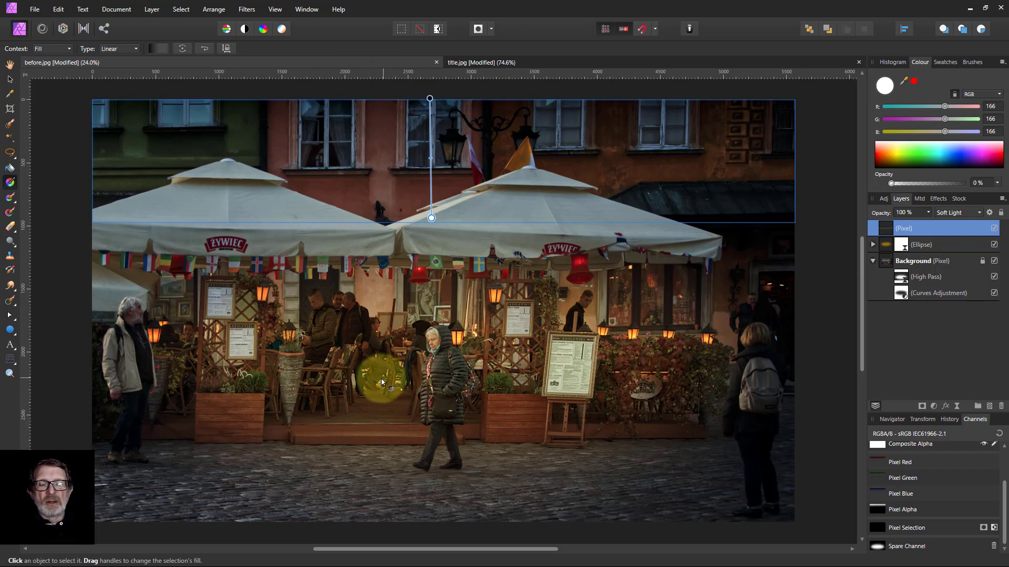
{"action": "left_click", "coordinate": [11, 65]}
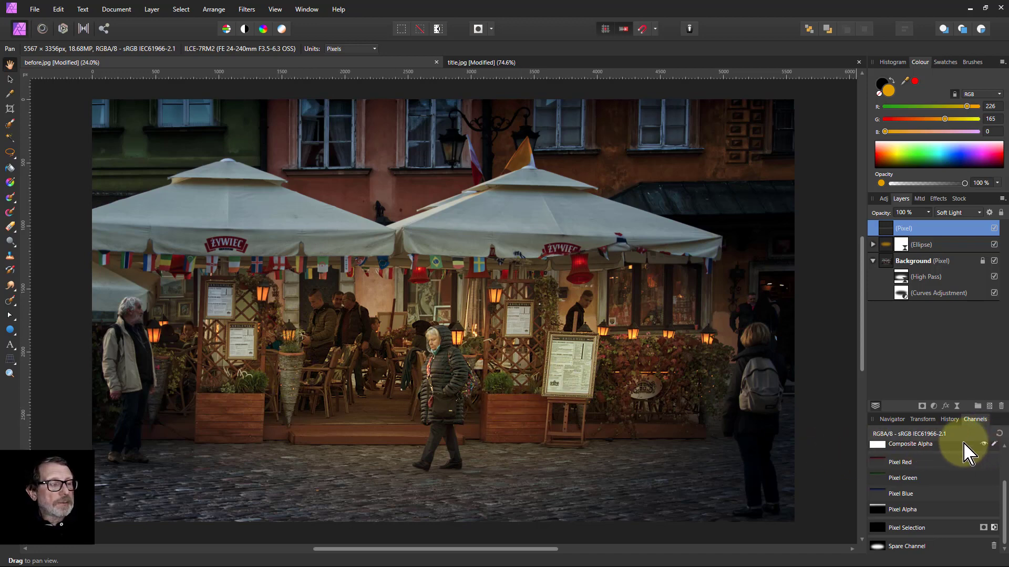
Step: Use the History panel slider to compare the finished dusk edit against the original photo
{"action": "left_click", "coordinate": [949, 419]}
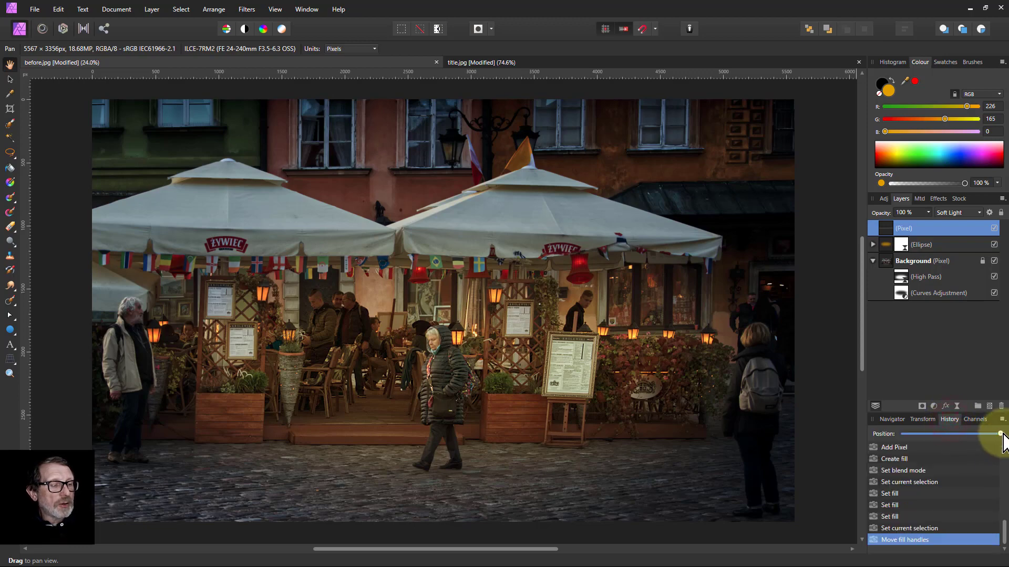
{"action": "left_click_drag", "start_coordinate": [1000, 434], "coordinate": [1005, 465]}
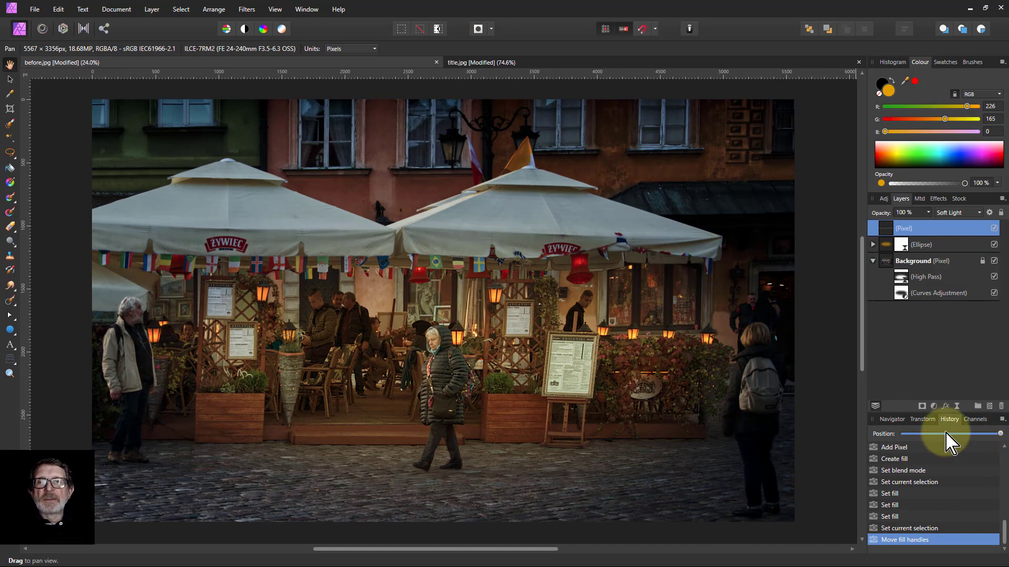